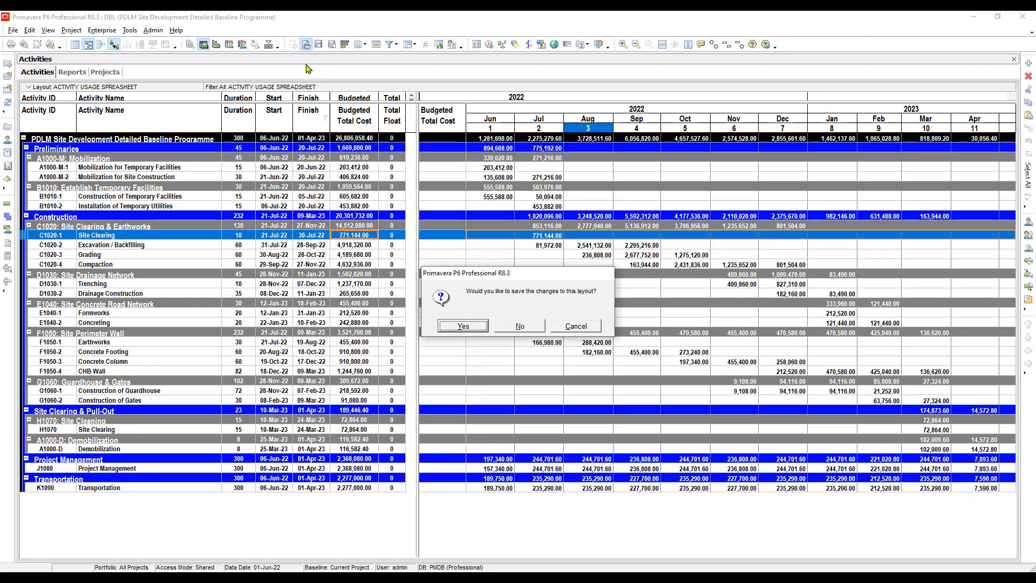
# - Save the changes to the current layout and apply the Tender Schedule layout
pyautogui.press('Return')
pyautogui.scroll(-9, 306, 64)
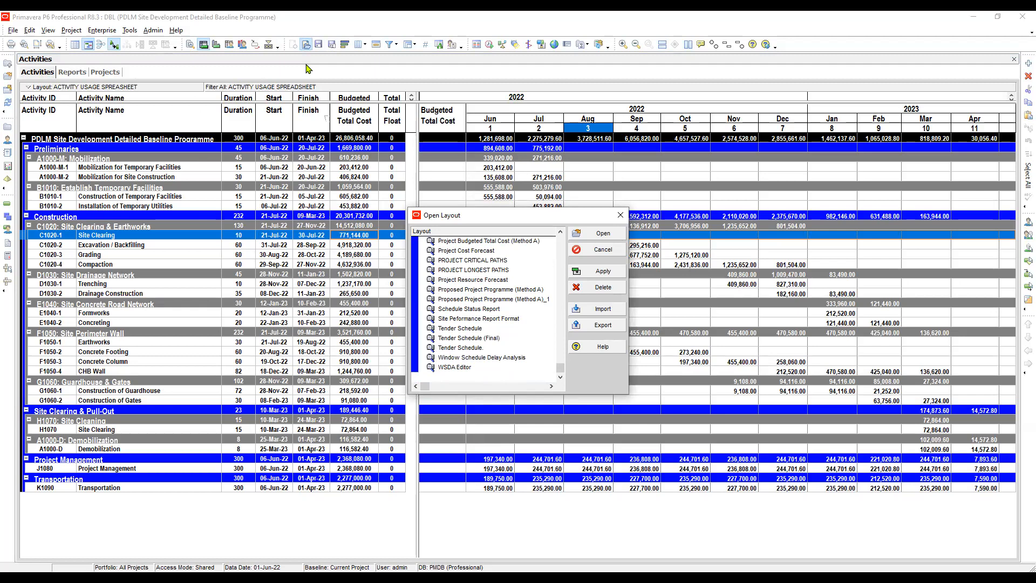
pyautogui.click(461, 348)
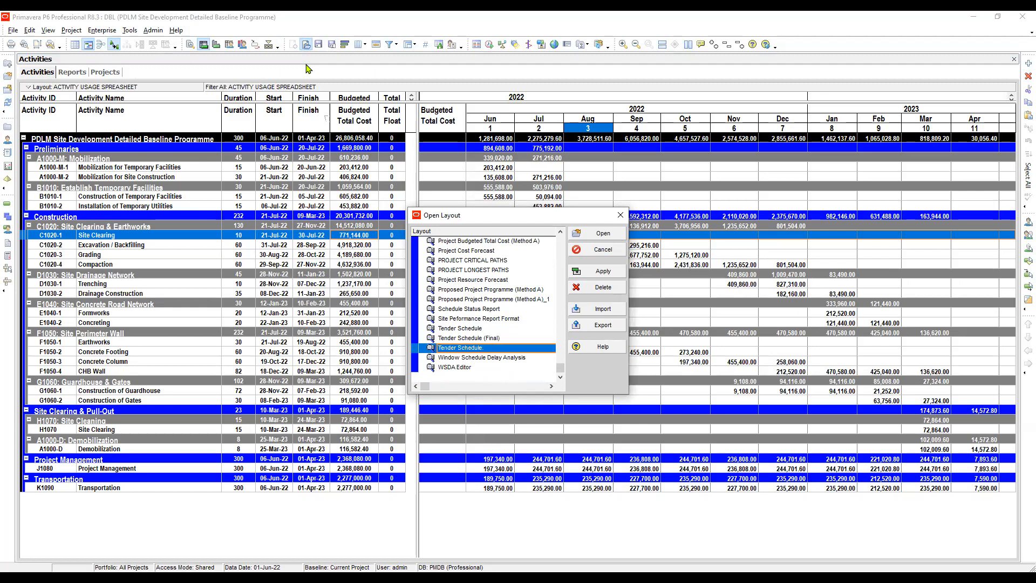
pyautogui.click(460, 328)
pyautogui.click(597, 271)
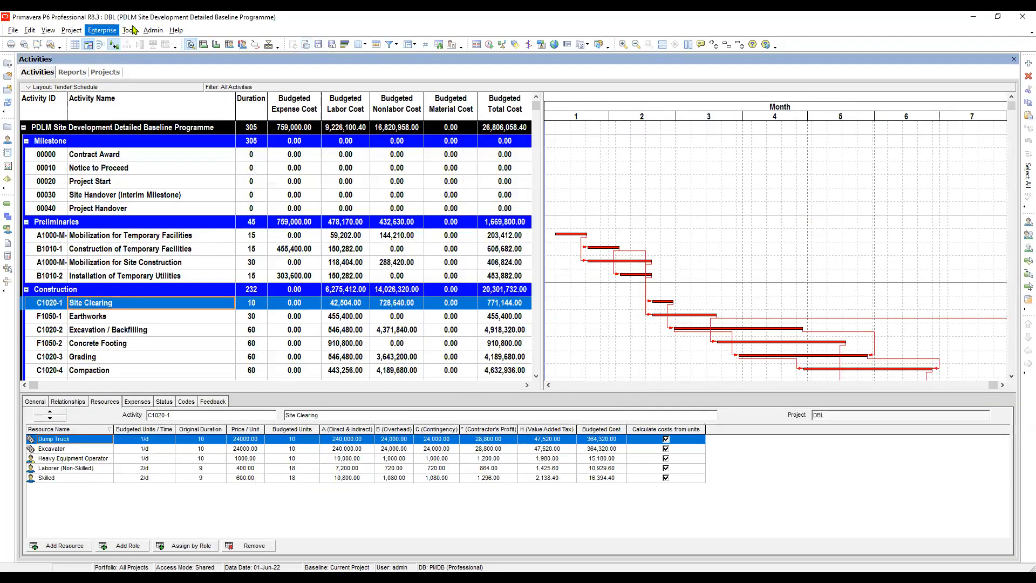
# - Open the enterprise resource curves list and look through the Back Loaded, Bell Shaped and Front Loaded default curves
pyautogui.click(129, 31)
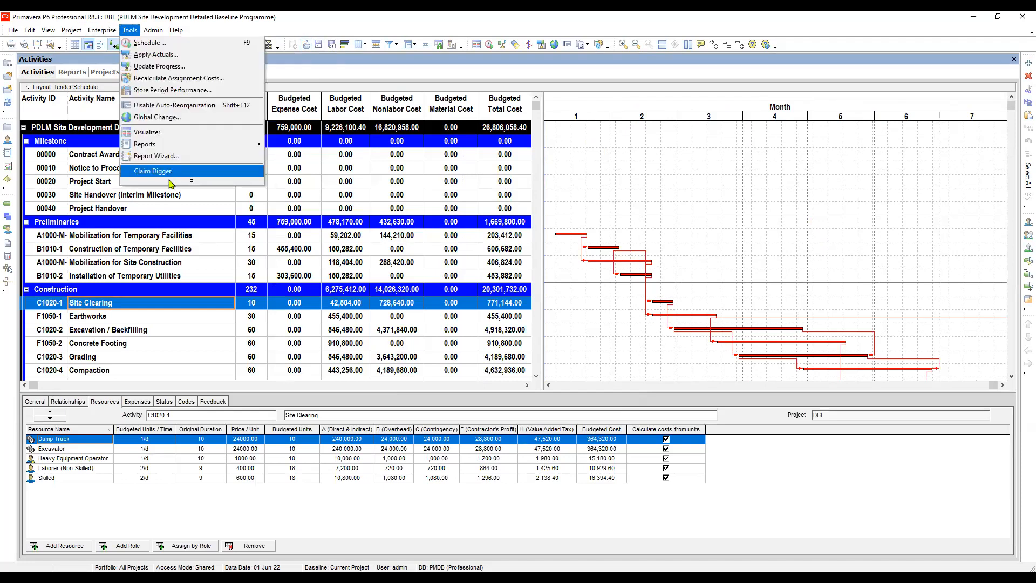
pyautogui.moveTo(107, 31)
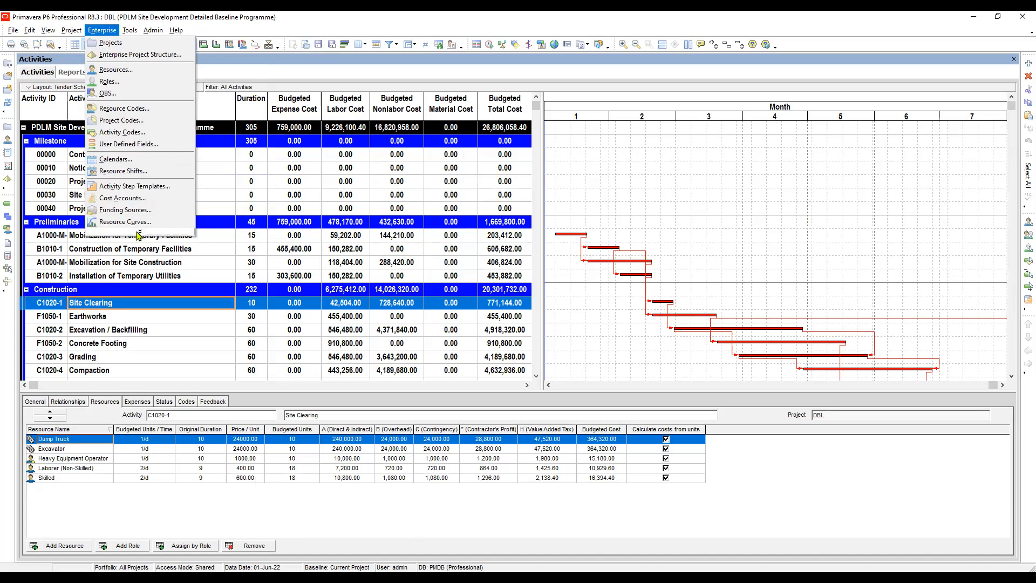
pyautogui.moveTo(138, 235)
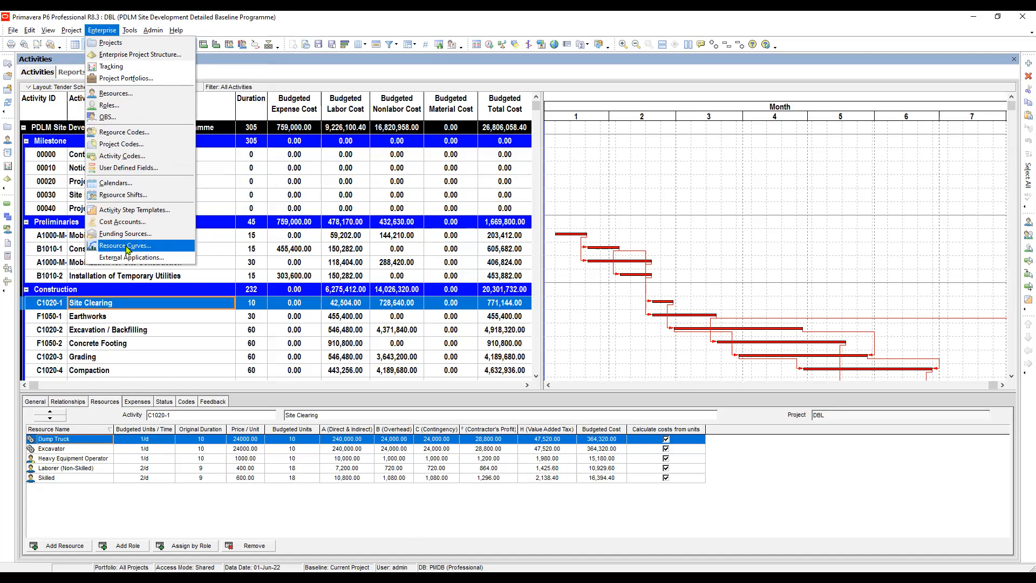
pyautogui.press('Return')
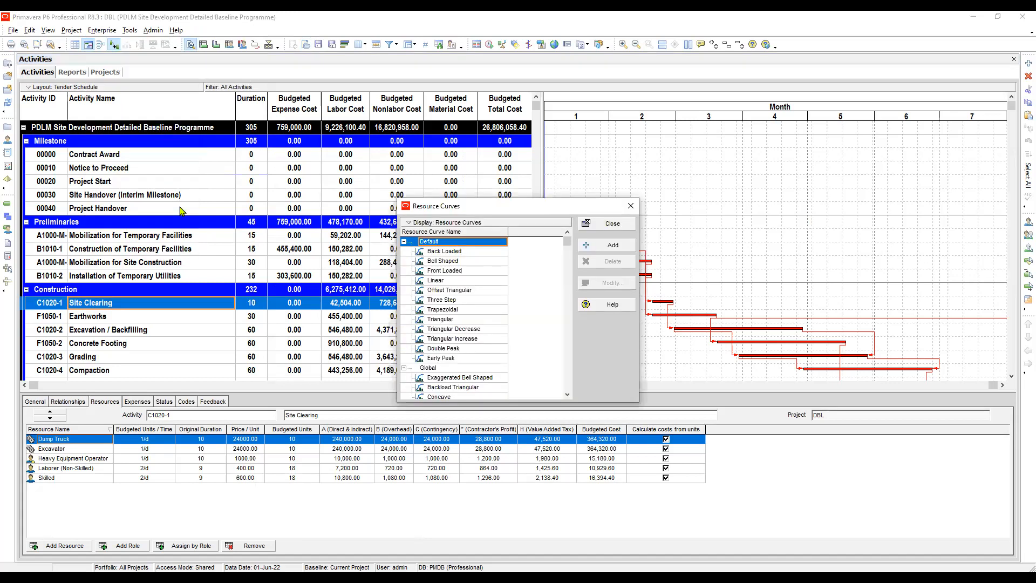
pyautogui.click(444, 180)
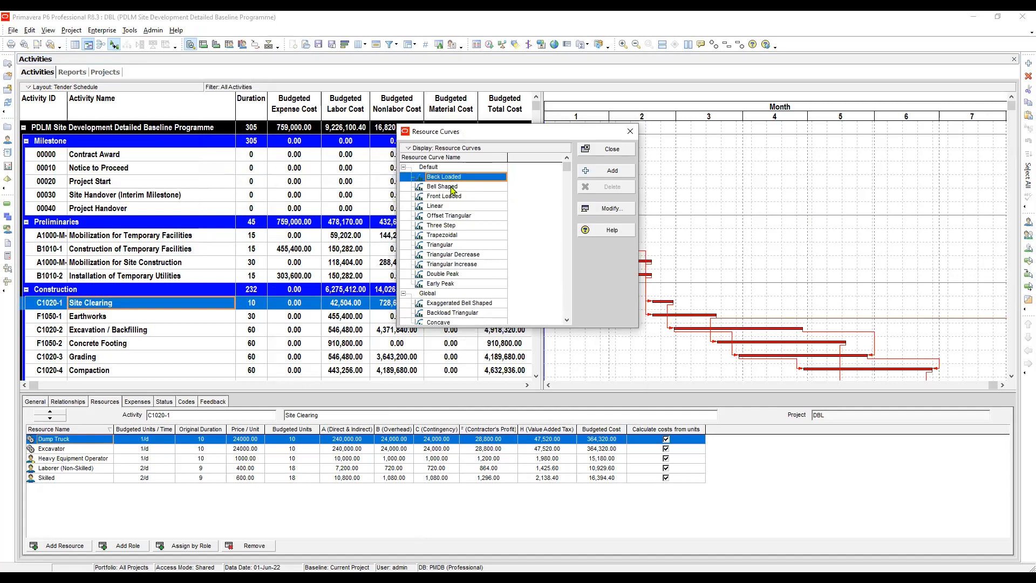
pyautogui.click(451, 189)
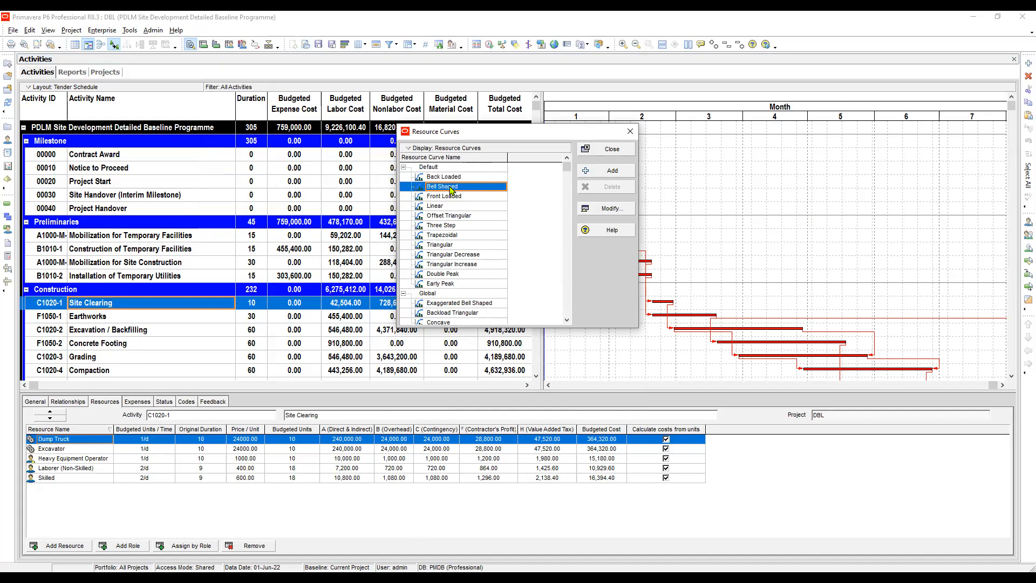
pyautogui.press('Down')
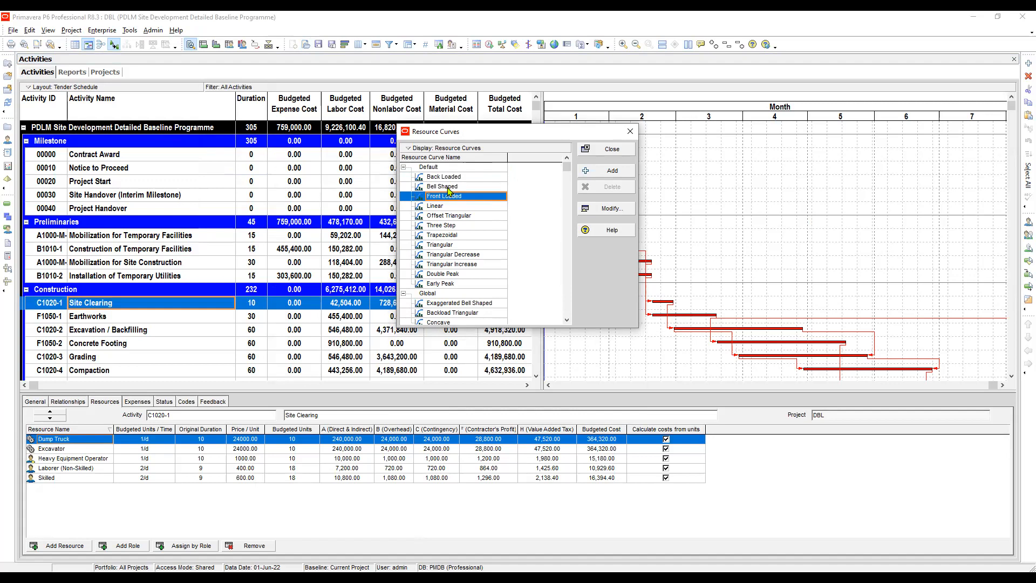
pyautogui.click(602, 173)
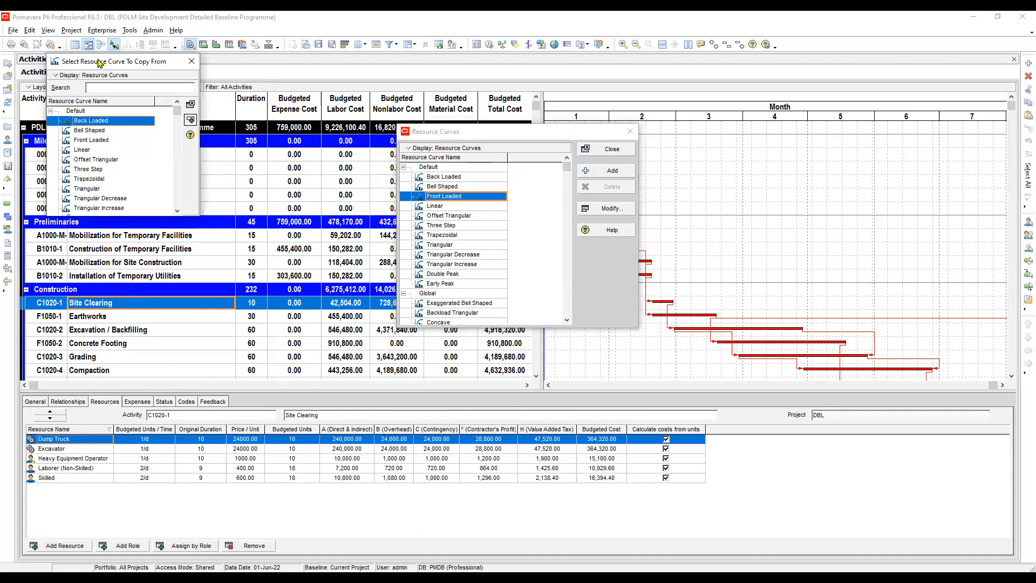
pyautogui.moveTo(99, 63); pyautogui.dragTo(174, 69)
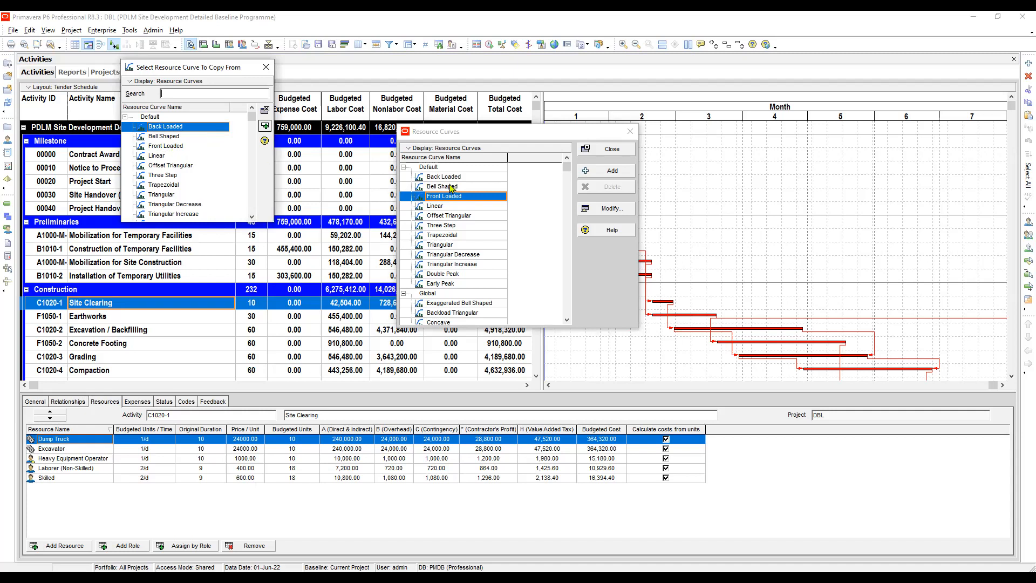
pyautogui.click(174, 147)
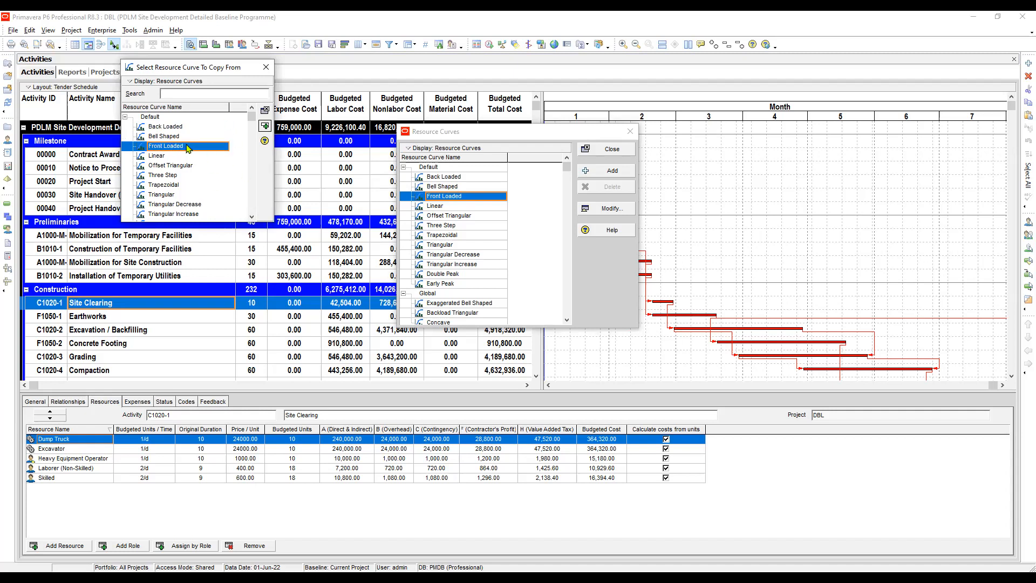
pyautogui.click(267, 69)
# - Look through the default resource curves from Linear to Triangular Increase and back to Three Step
pyautogui.click(423, 208)
pyautogui.press('Down')
pyautogui.press('Down')
pyautogui.press('Down')
pyautogui.press('Down')
pyautogui.press('Down')
pyautogui.press('Down')
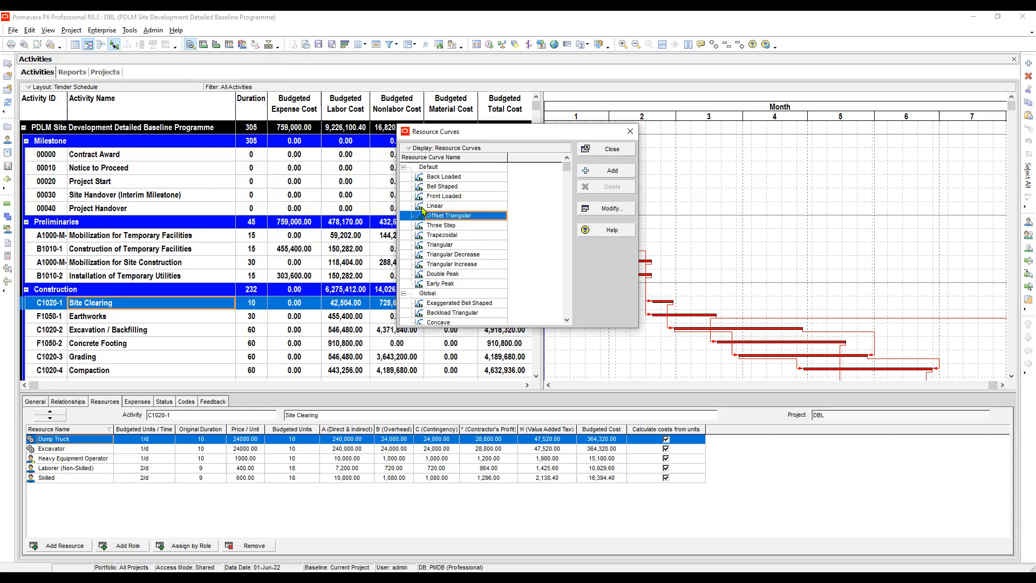
pyautogui.scroll(-1, 423, 209)
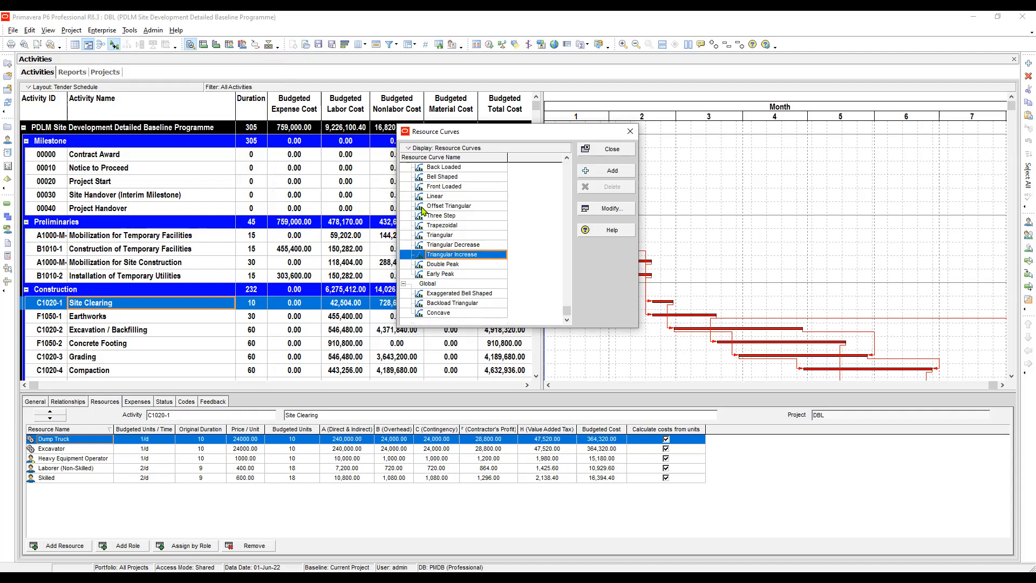
pyautogui.press('Up')
pyautogui.press('Up')
pyautogui.press('Up')
pyautogui.press('Up')
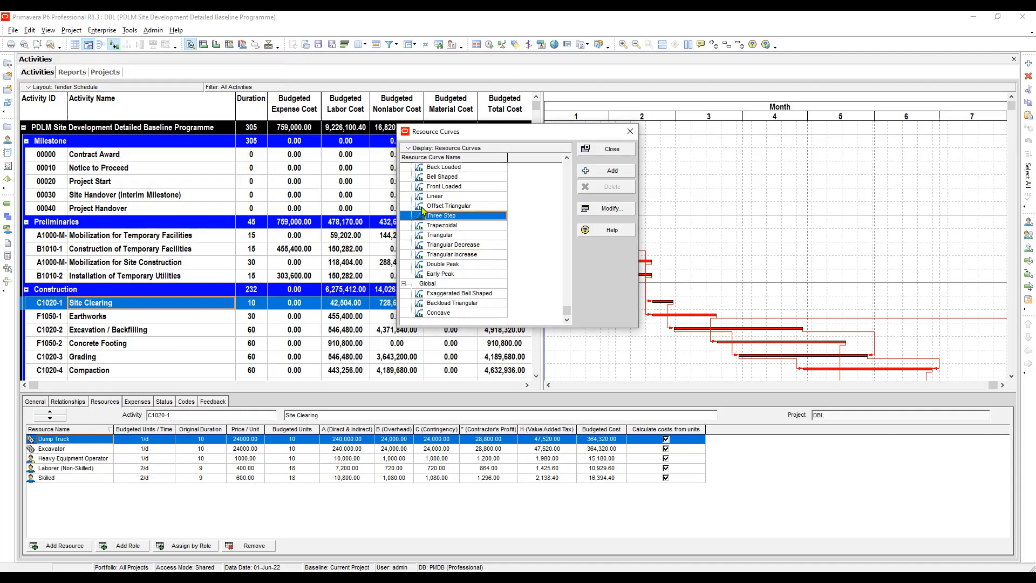
pyautogui.scroll(1, 424, 209)
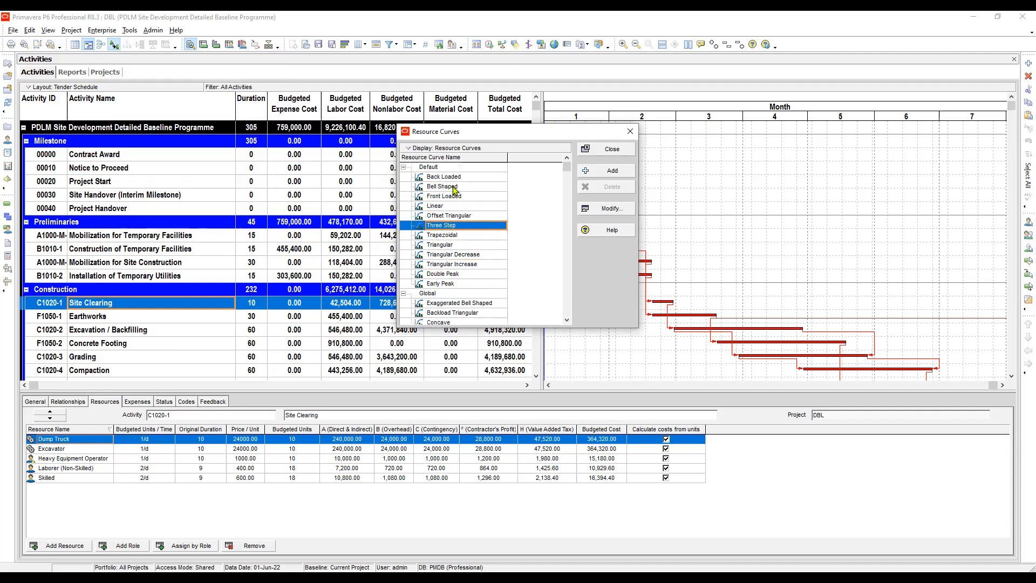
# - Examine the value distributions of the Back Loaded and Trapezoidal curves, and close the resource curves list
pyautogui.click(455, 178)
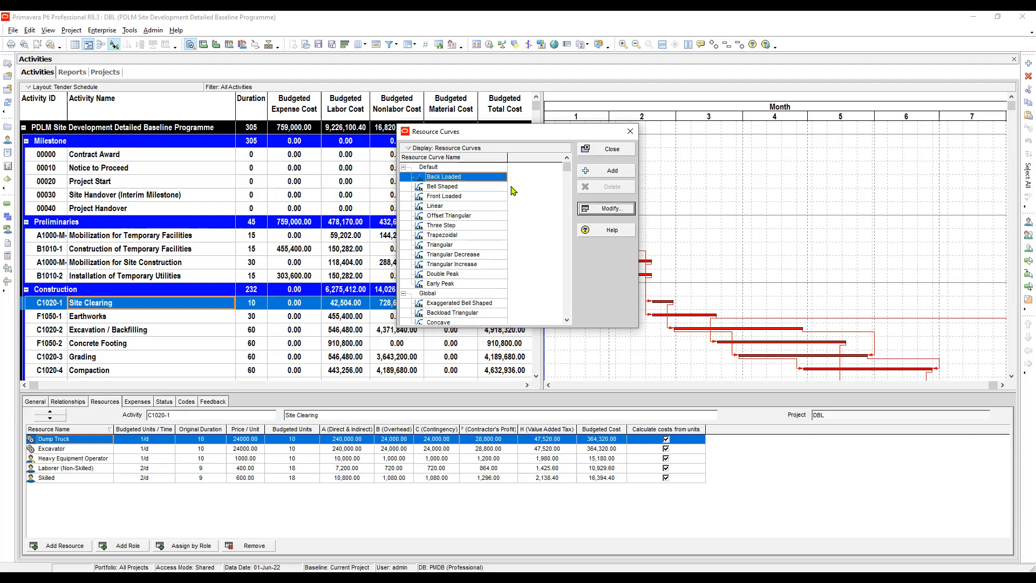
pyautogui.press('Return')
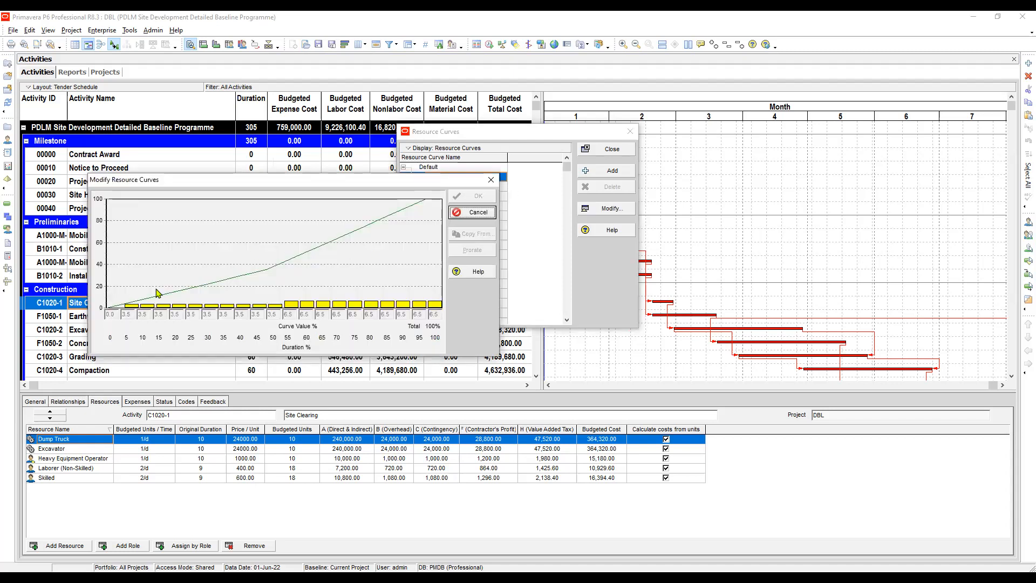
pyautogui.click(491, 180)
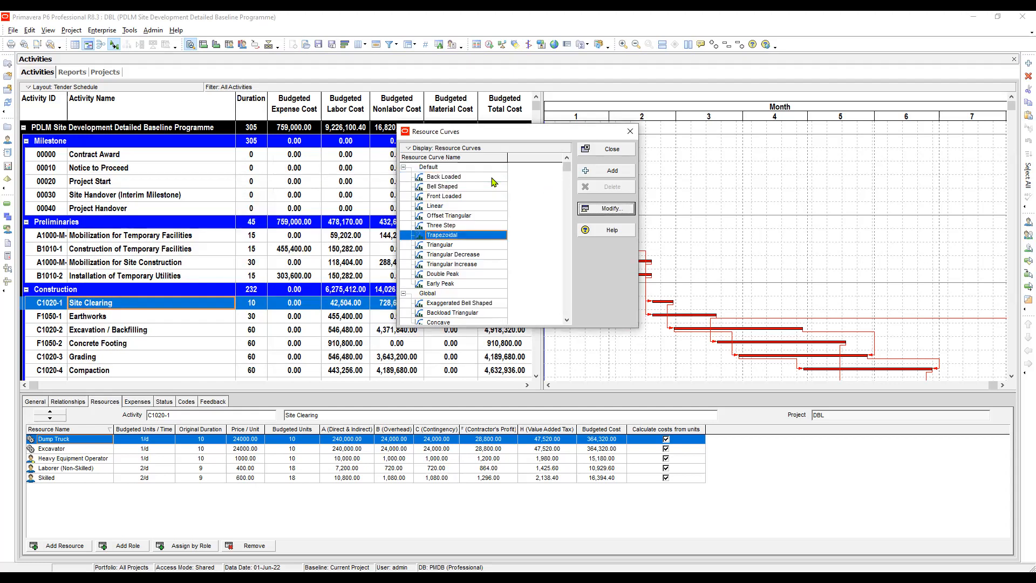
pyautogui.press('Return')
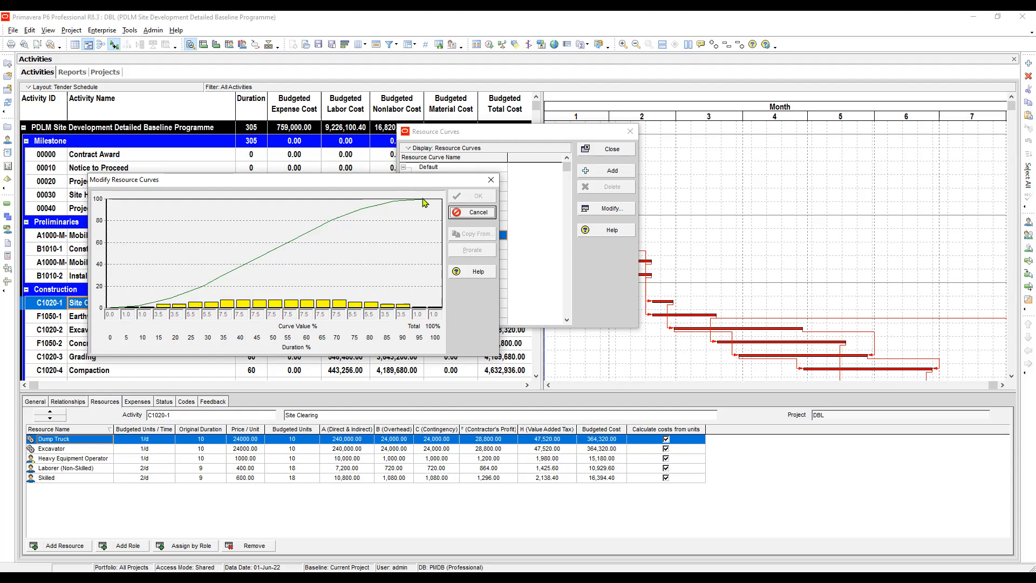
pyautogui.click(492, 182)
pyautogui.click(453, 180)
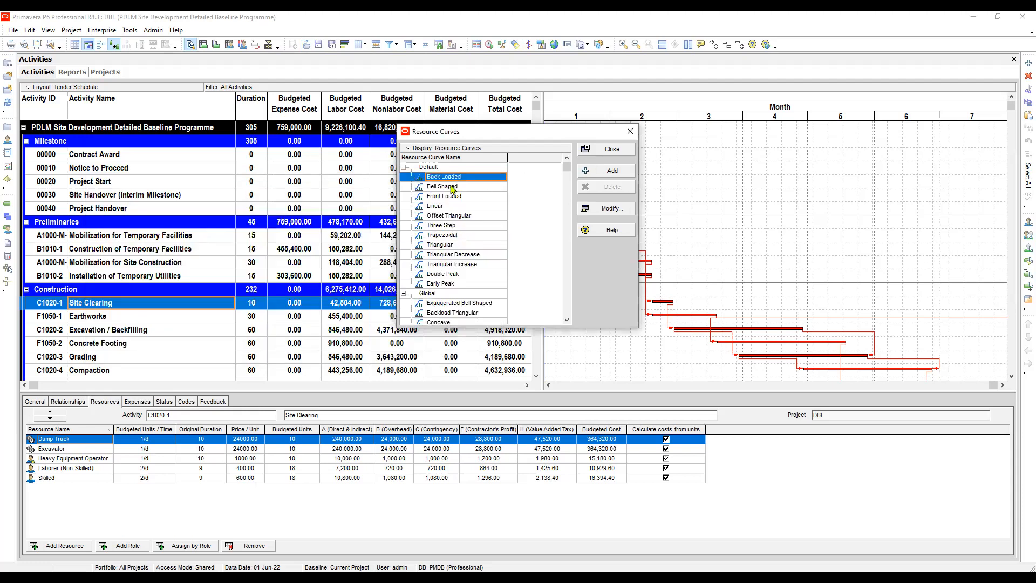
pyautogui.click(452, 188)
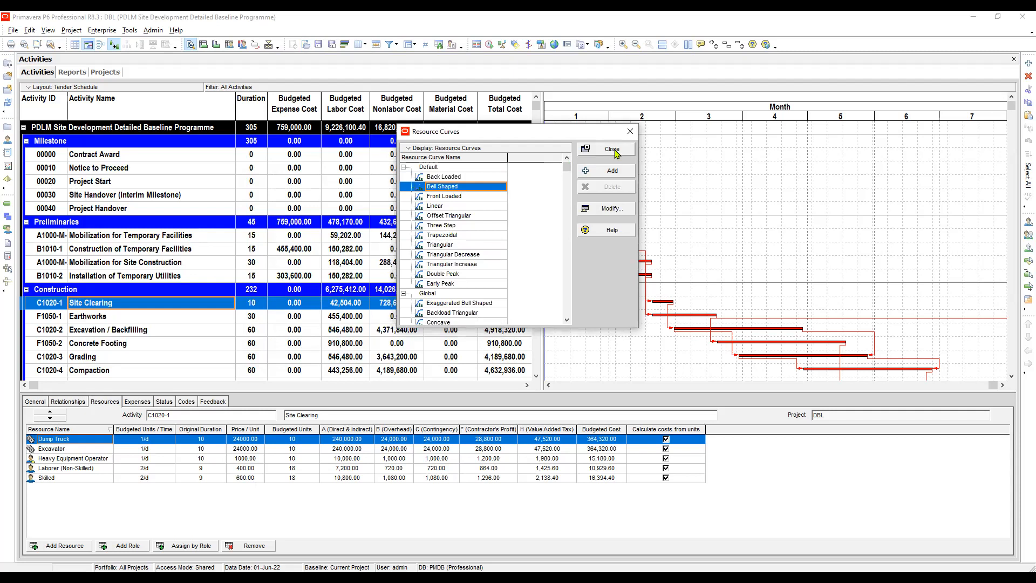
pyautogui.click(615, 153)
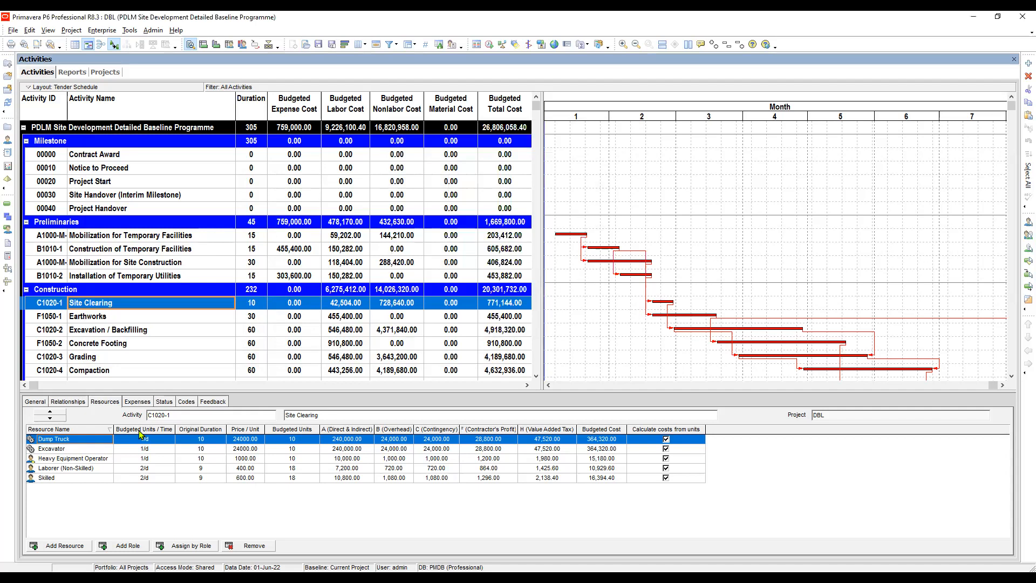
# - Add the Curve column after Calculate costs from units in the Site Clearing activity's resource assignment table
pyautogui.click(106, 402)
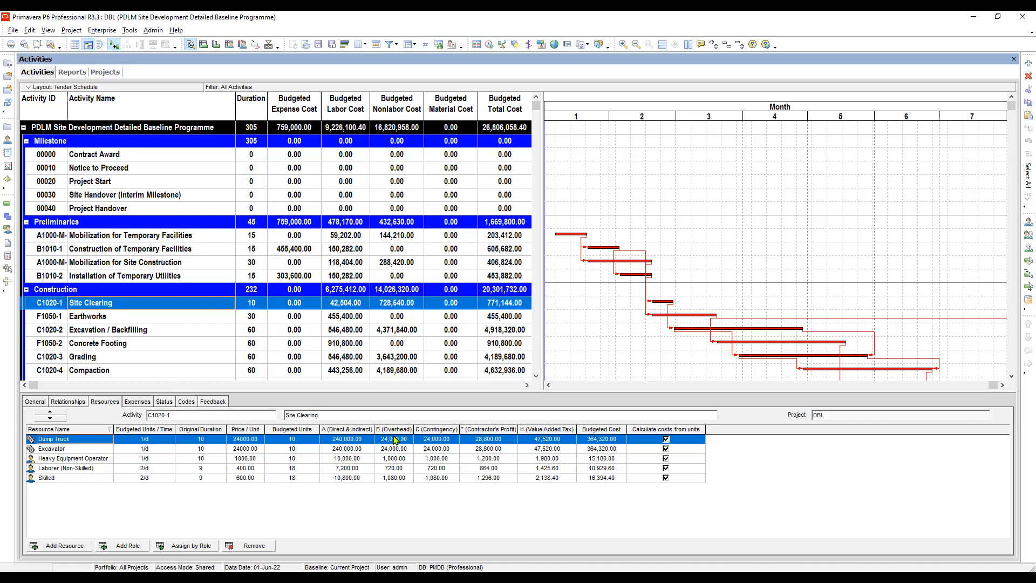
pyautogui.rightClick(732, 437)
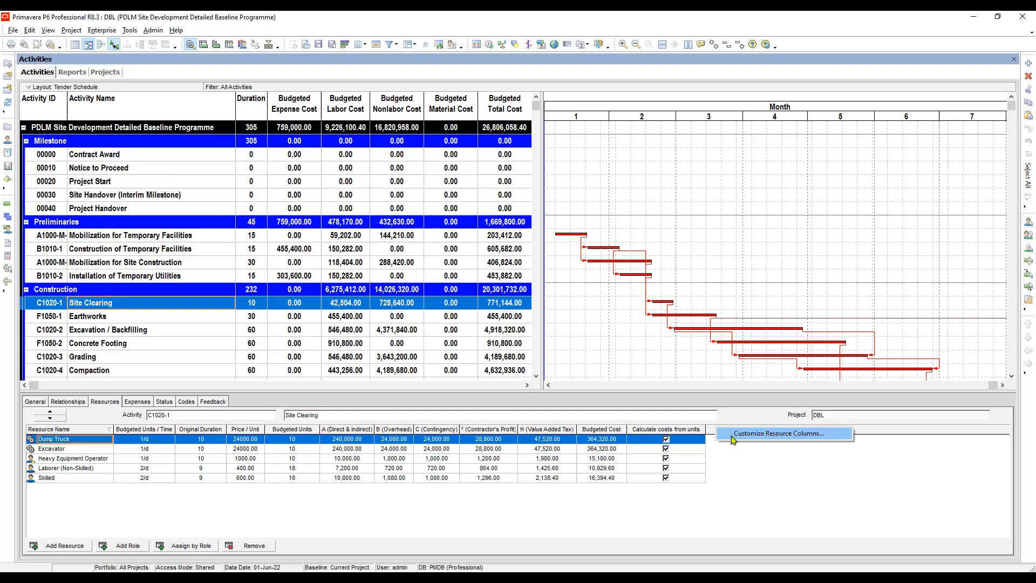
pyautogui.click(778, 433)
pyautogui.click(413, 301)
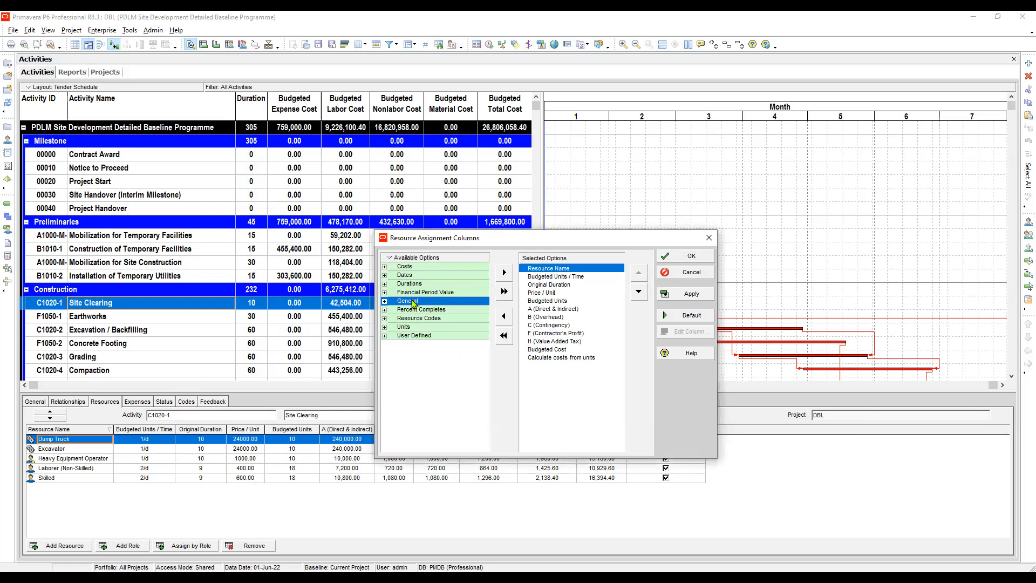
pyautogui.hotkey('ctrl', 'f')
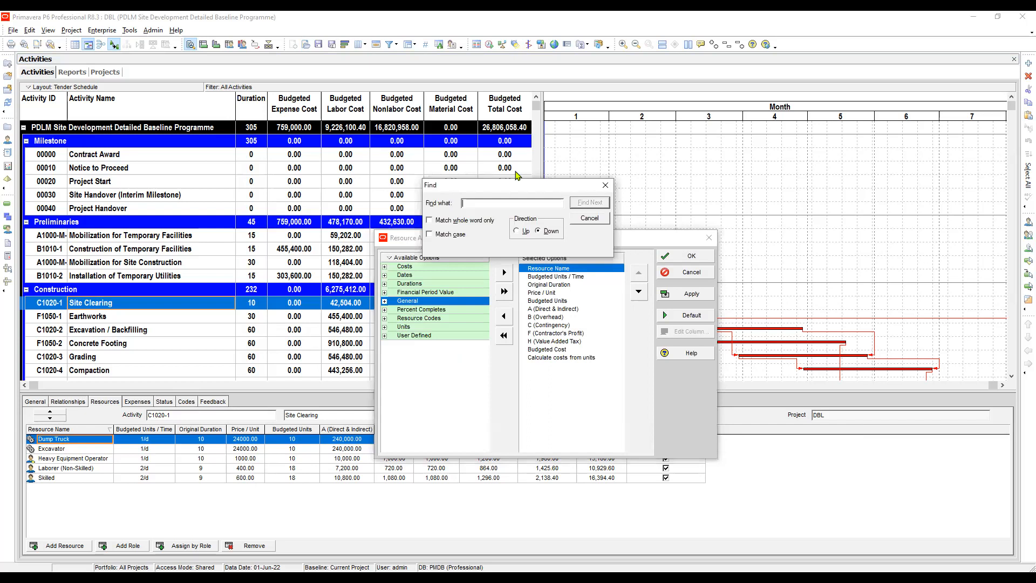
pyautogui.write('curve')
pyautogui.press('Return')
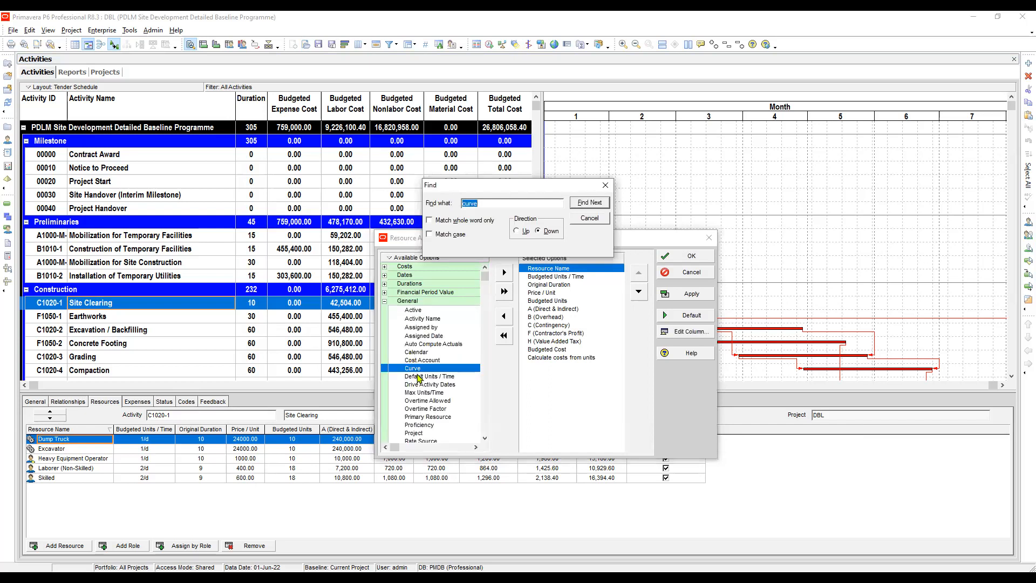
pyautogui.click(562, 357)
pyautogui.click(504, 273)
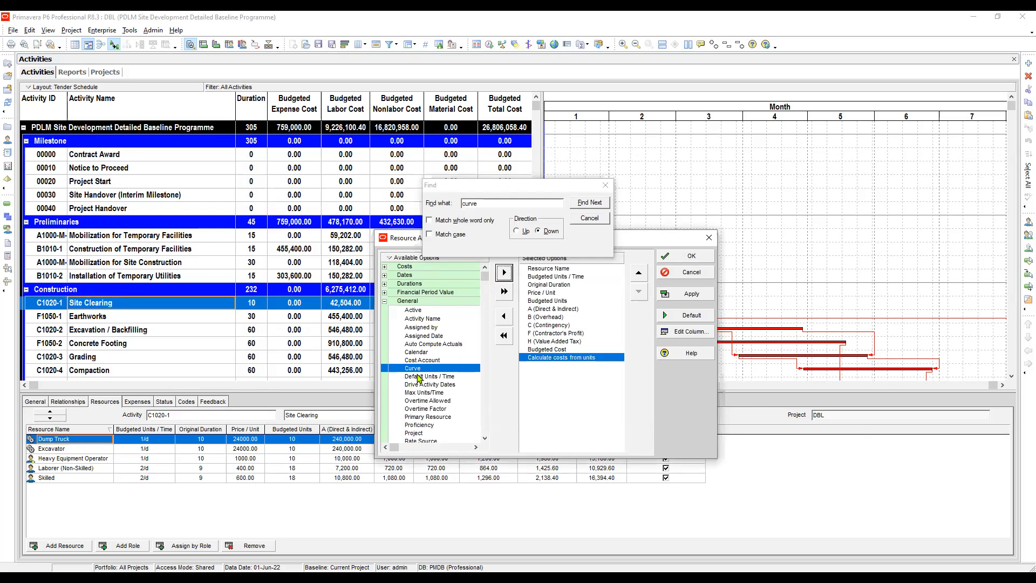
pyautogui.click(605, 187)
pyautogui.click(692, 294)
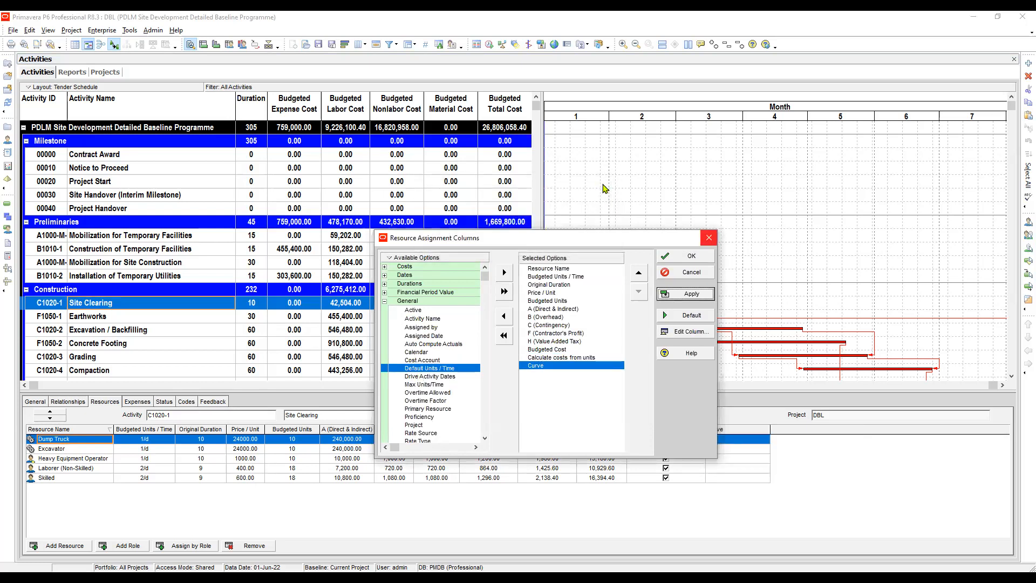
pyautogui.click(708, 238)
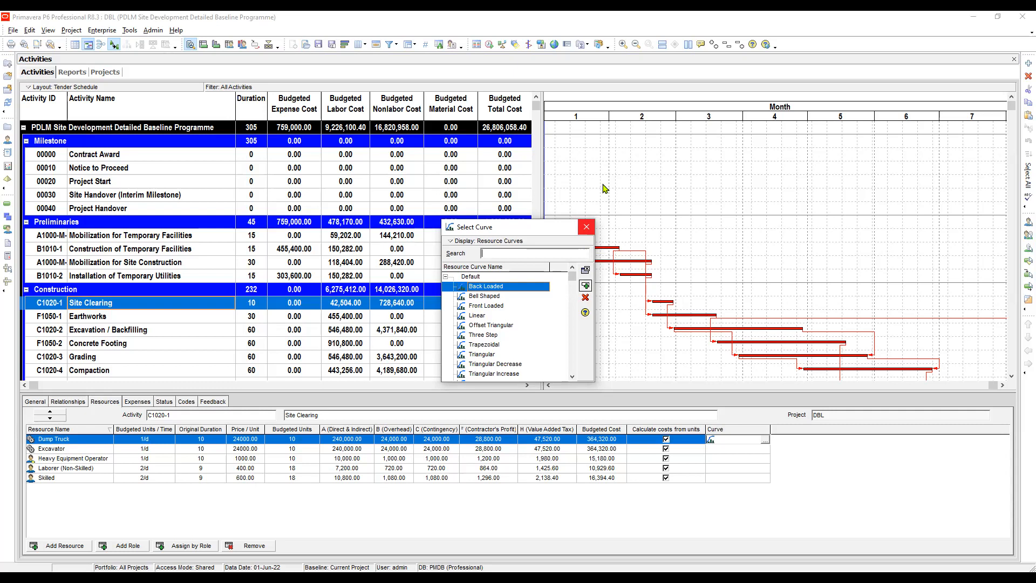
# - Leave the Dump Truck's curve selection without assigning a curve, and select the Heavy Equipment Operator's Curve field
pyautogui.press('Escape')
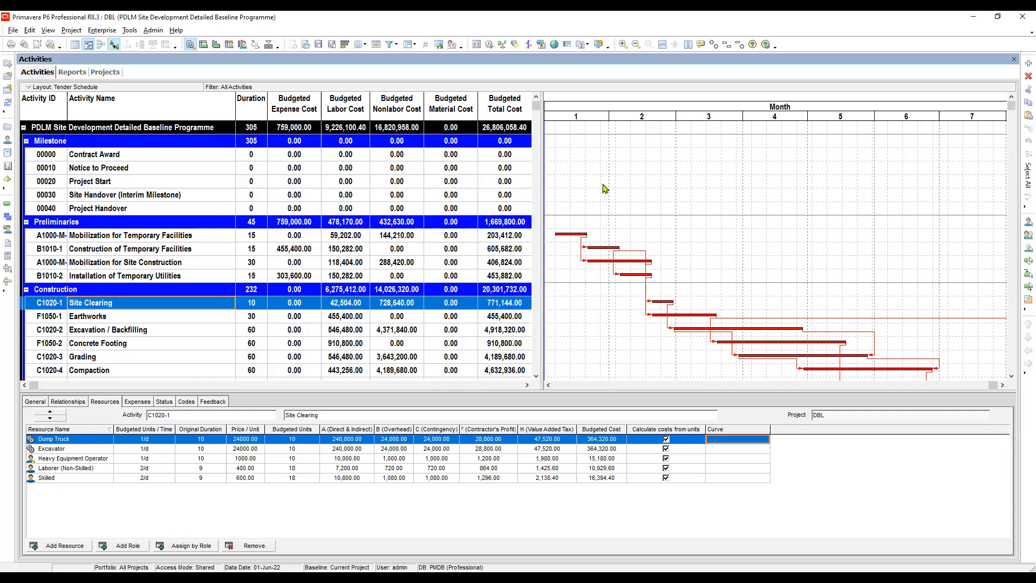
pyautogui.press('Down')
pyautogui.press('Down')
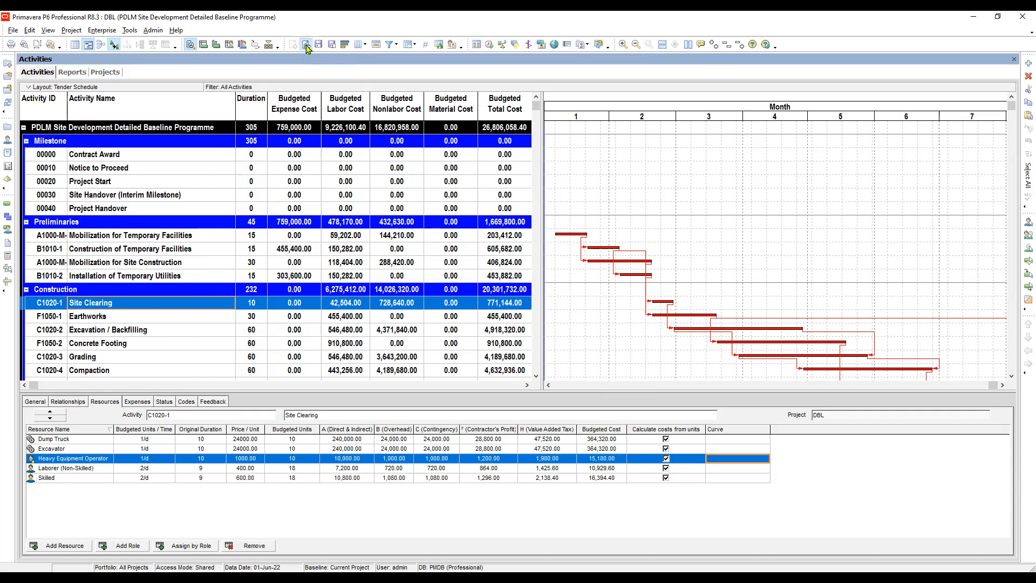
# - Save the changes to the current layout and apply the DBL project layout ACTIVITY USAGE SPREADSHEET
pyautogui.click(306, 46)
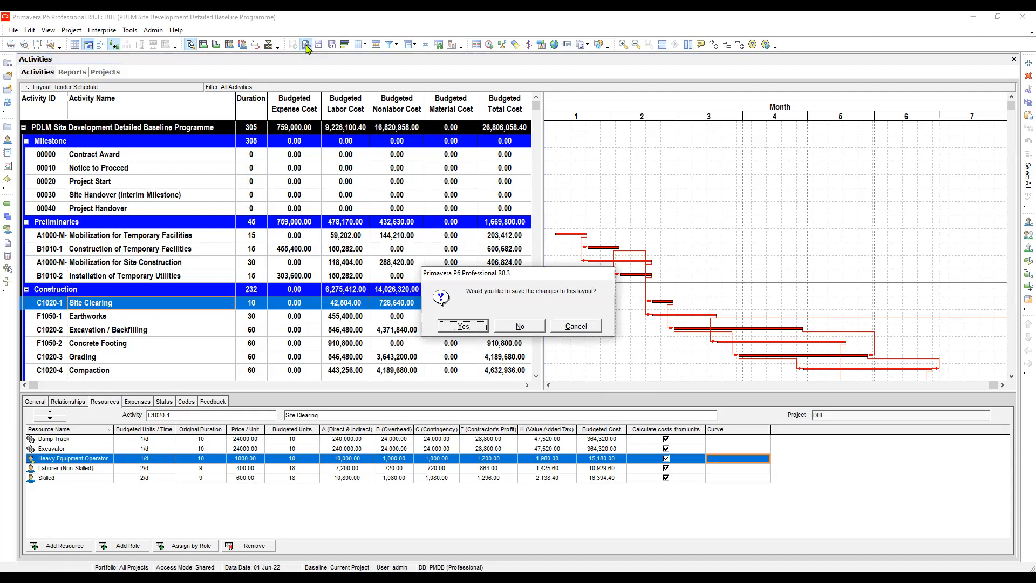
pyautogui.press('Return')
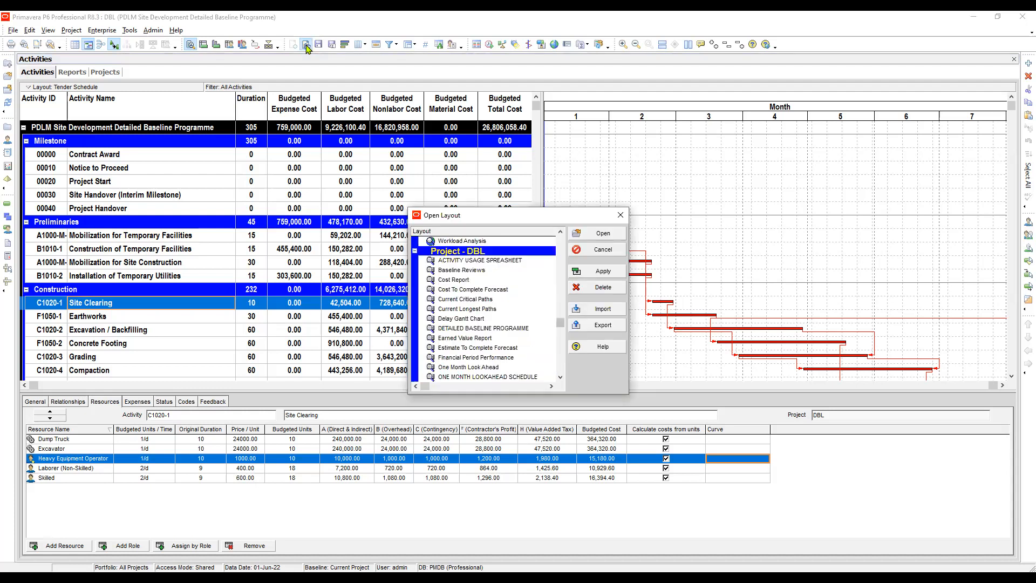
pyautogui.click(480, 260)
pyautogui.click(597, 271)
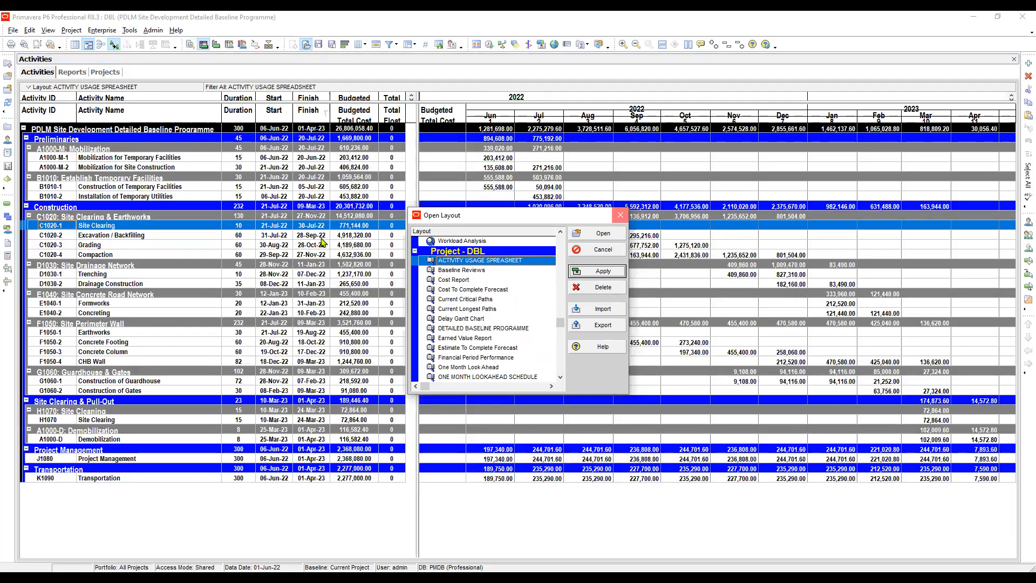
pyautogui.click(620, 215)
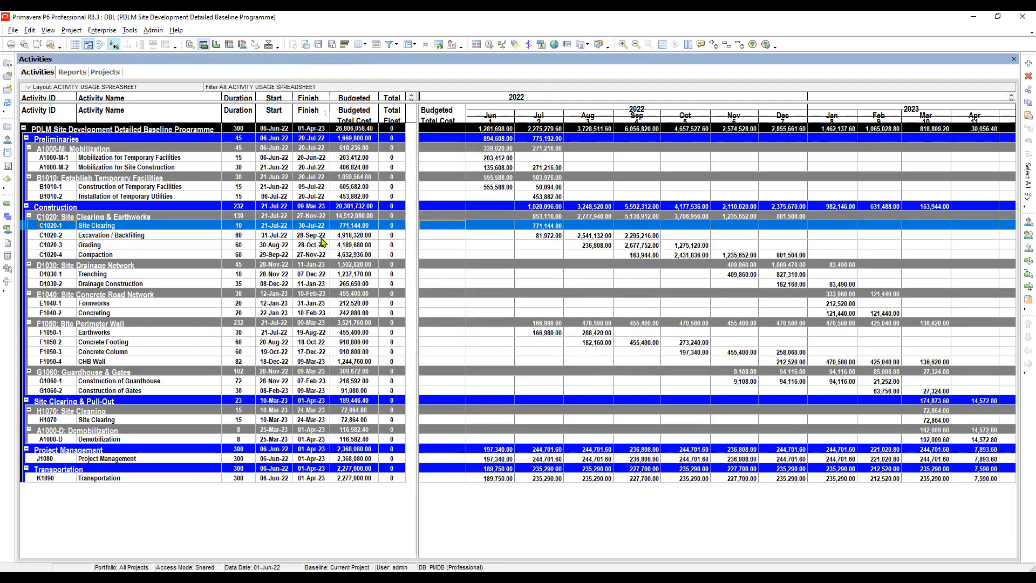
# - Show the Activity Usage Profile below the activity table, widen the chart area, and resize the split so the Gantt chart is also visible
pyautogui.click(49, 30)
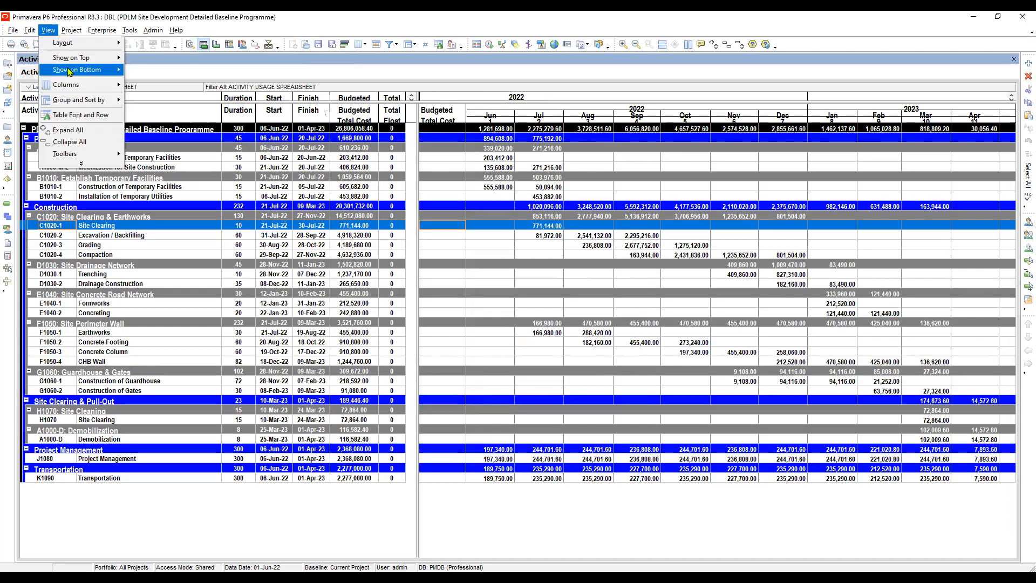
pyautogui.moveTo(69, 72)
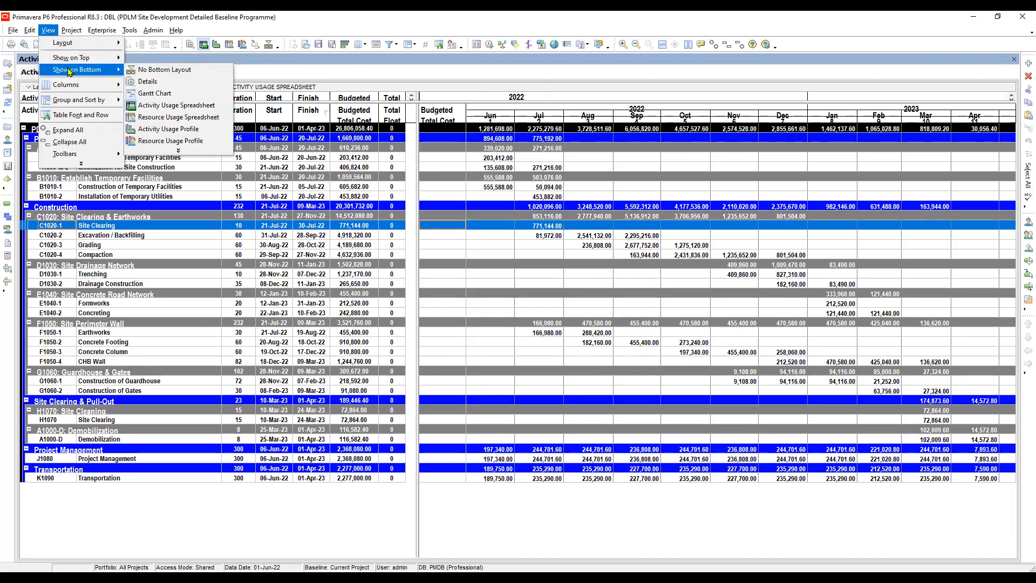
pyautogui.click(179, 135)
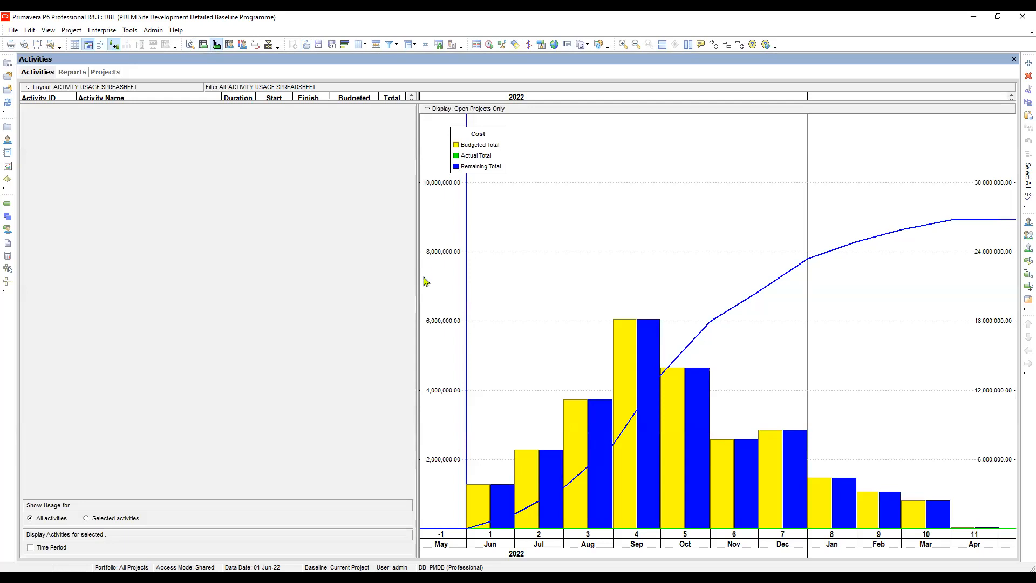
pyautogui.moveTo(417, 250); pyautogui.dragTo(302, 244)
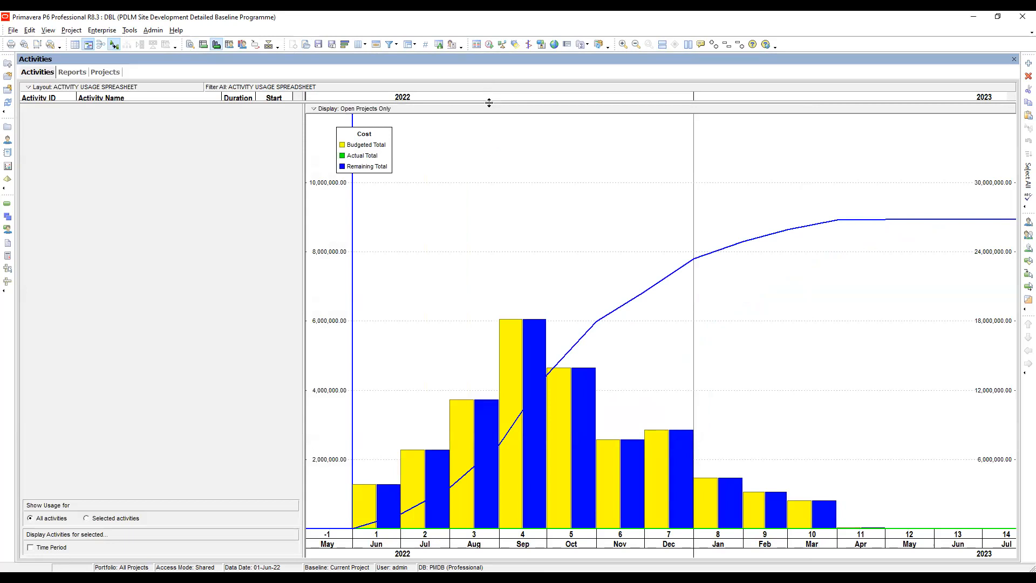
pyautogui.moveTo(497, 134); pyautogui.dragTo(496, 376)
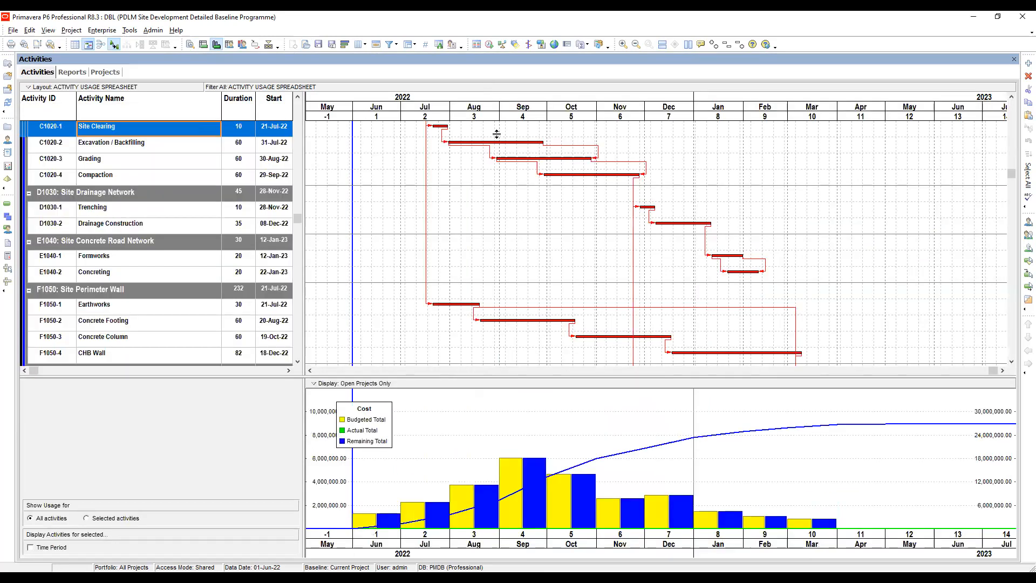
# - Preview the printout and include the Profile in the printed page options
pyautogui.click(253, 146)
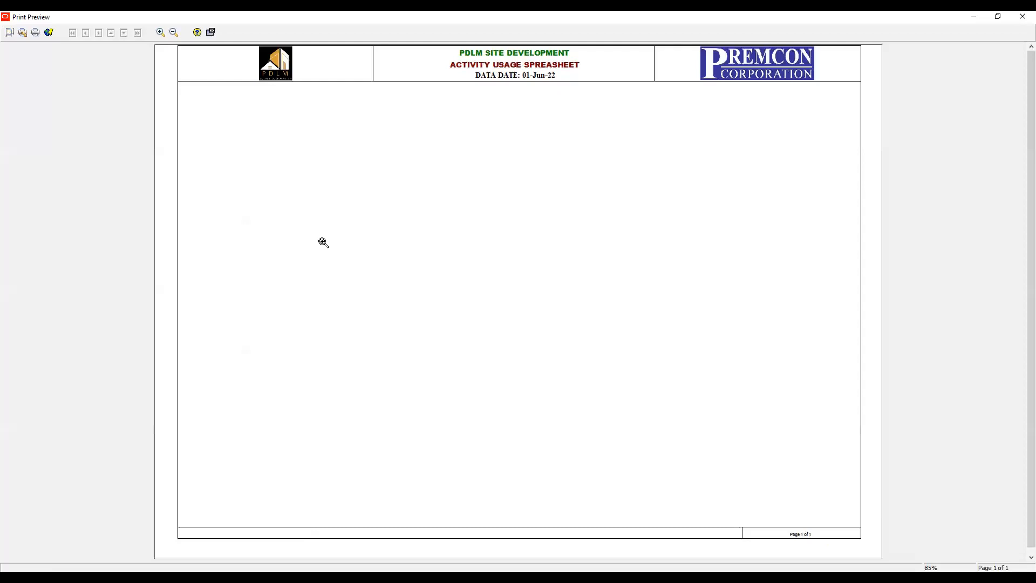
pyautogui.click(9, 32)
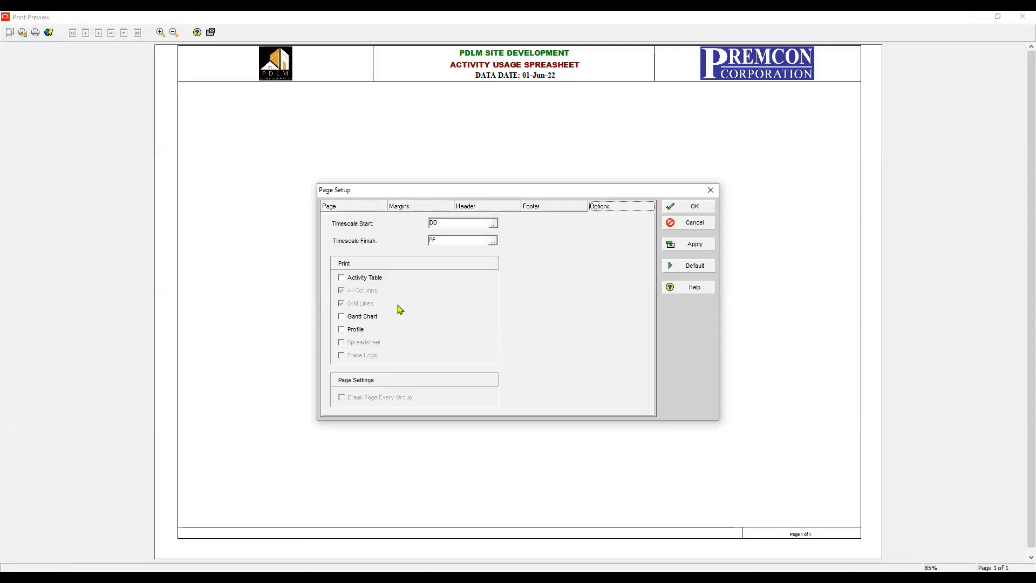
pyautogui.click(341, 331)
pyautogui.click(689, 244)
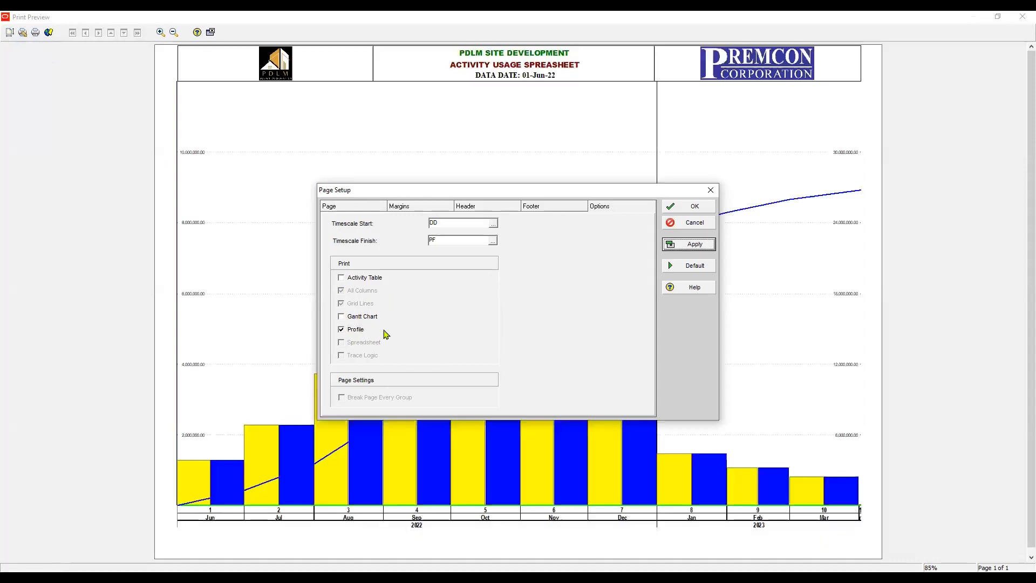
pyautogui.click(689, 206)
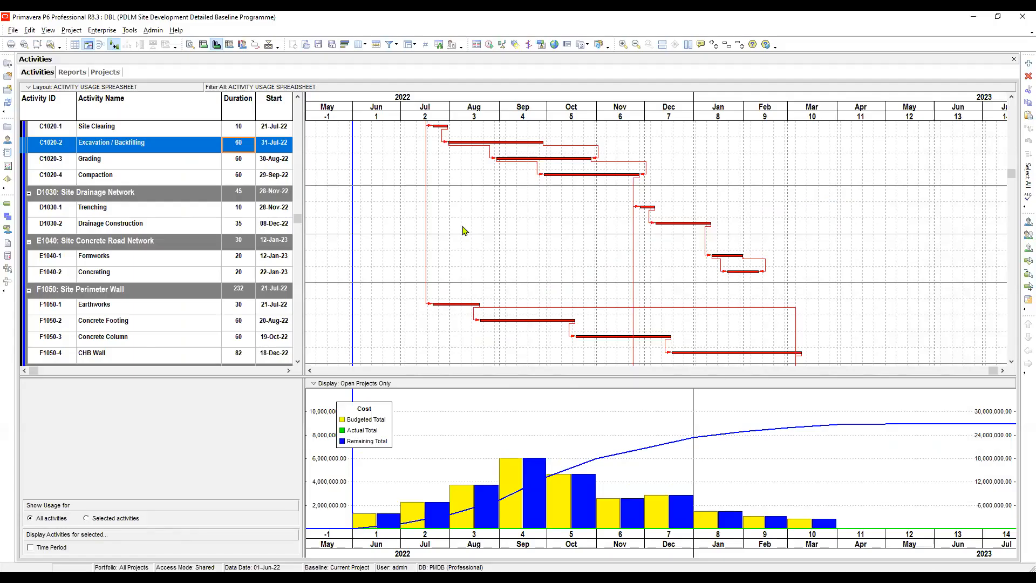
pyautogui.rightClick(617, 425)
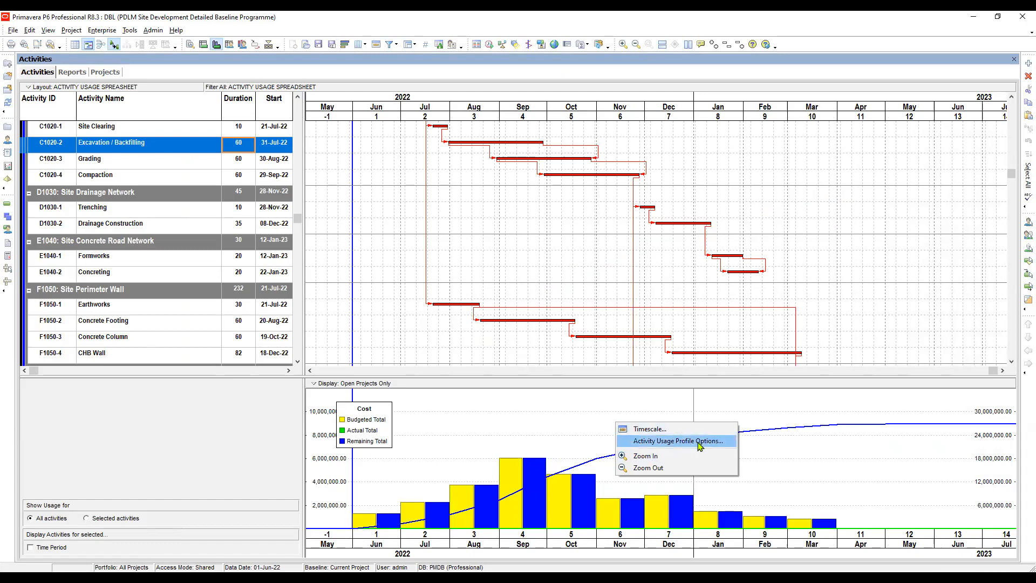
pyautogui.click(655, 429)
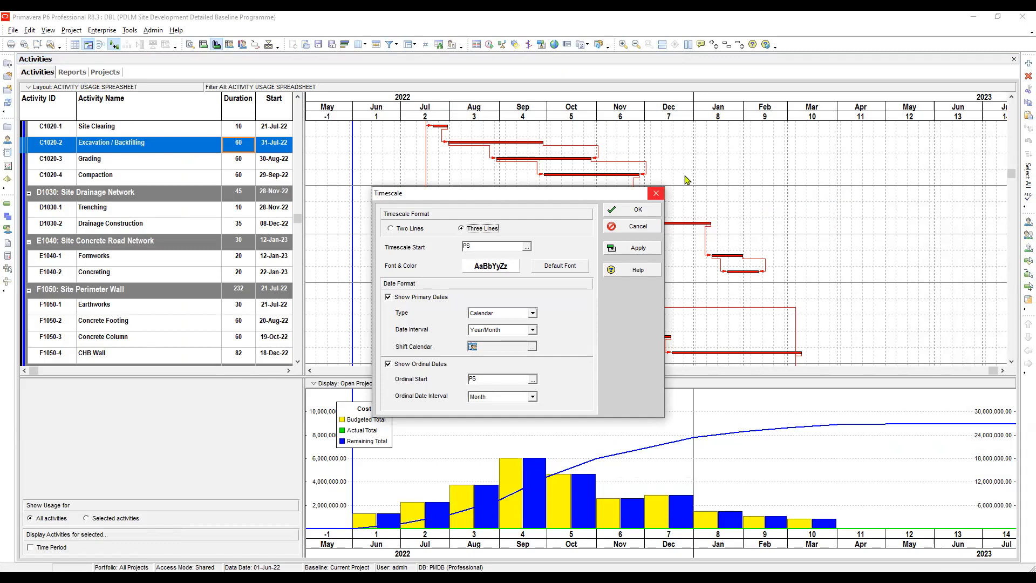
pyautogui.press('Escape')
# - Open the Activity Usage Profile options for the cost chart and move the dialog aside
pyautogui.rightClick(662, 411)
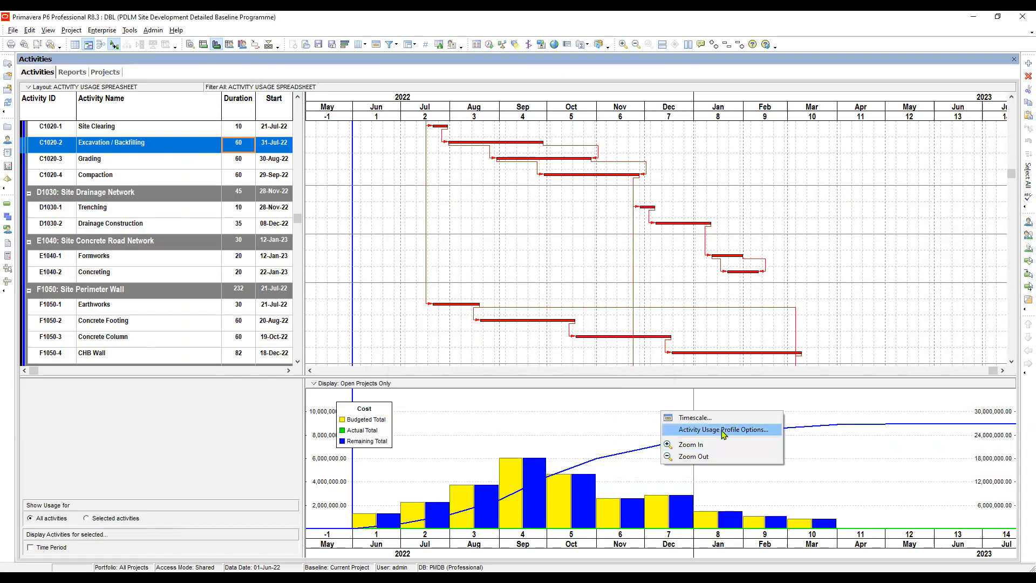
pyautogui.click(724, 430)
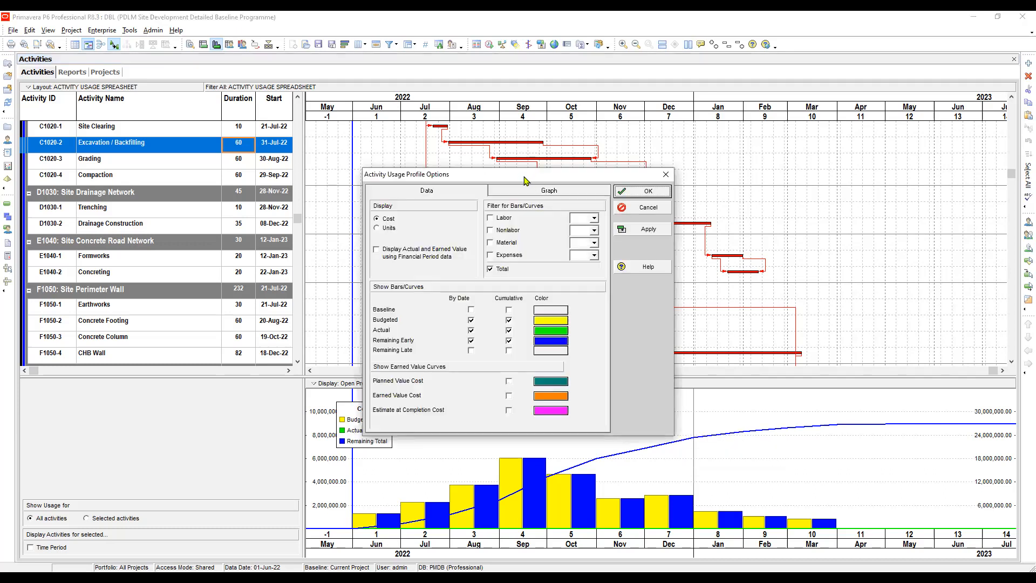
pyautogui.moveTo(524, 177); pyautogui.dragTo(594, 199)
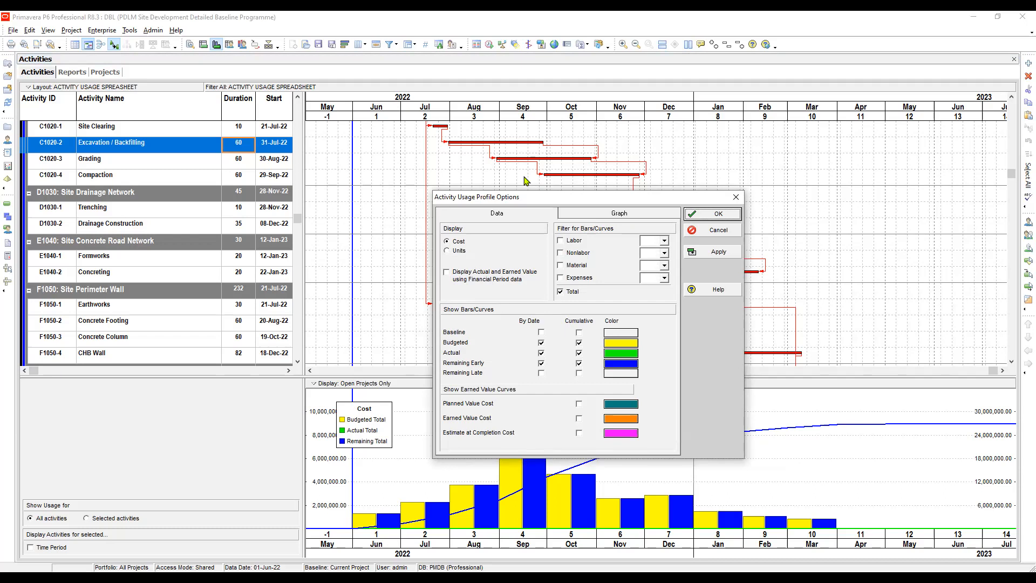
# - Try the Units display and the Labor, Nonlabor, Material and Expenses filters, and return to Cost with only Total
pyautogui.click(458, 250)
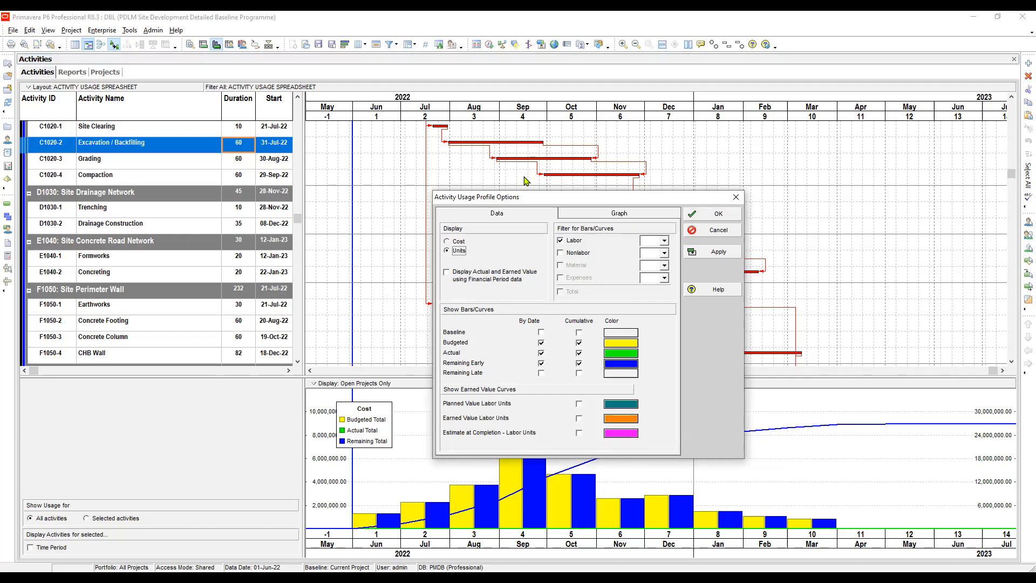
pyautogui.click(562, 253)
pyautogui.press('Up')
pyautogui.click(447, 241)
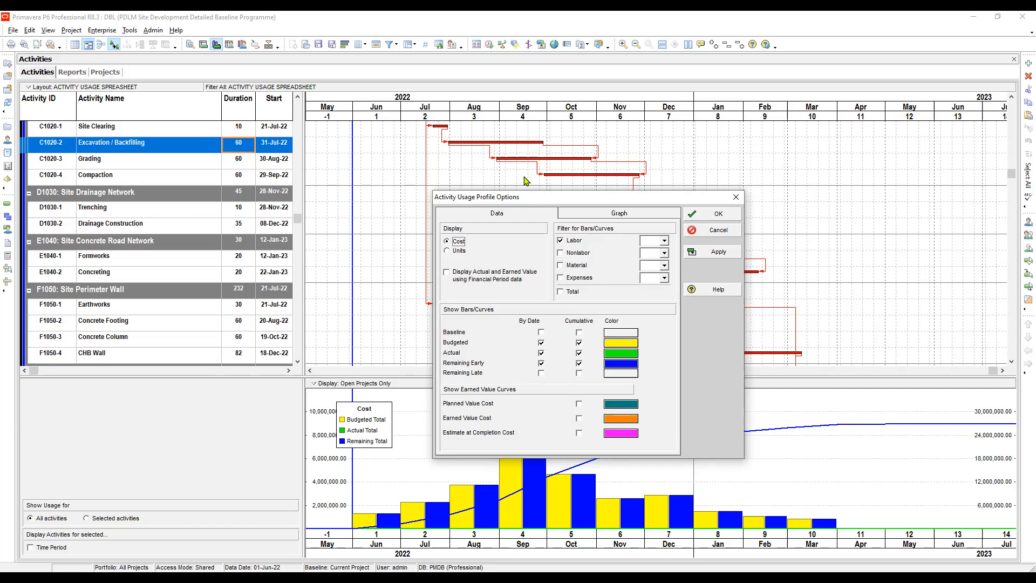
pyautogui.click(561, 278)
pyautogui.click(561, 252)
pyautogui.click(561, 265)
pyautogui.click(561, 278)
pyautogui.click(561, 265)
pyautogui.click(561, 252)
pyautogui.click(561, 241)
# - Limit the profile to the Budgeted bars and cumulative curve by excluding Actual and Remaining Early, and add minor vertical lines
pyautogui.click(542, 353)
pyautogui.hotkey('ctrl', 'Tab')
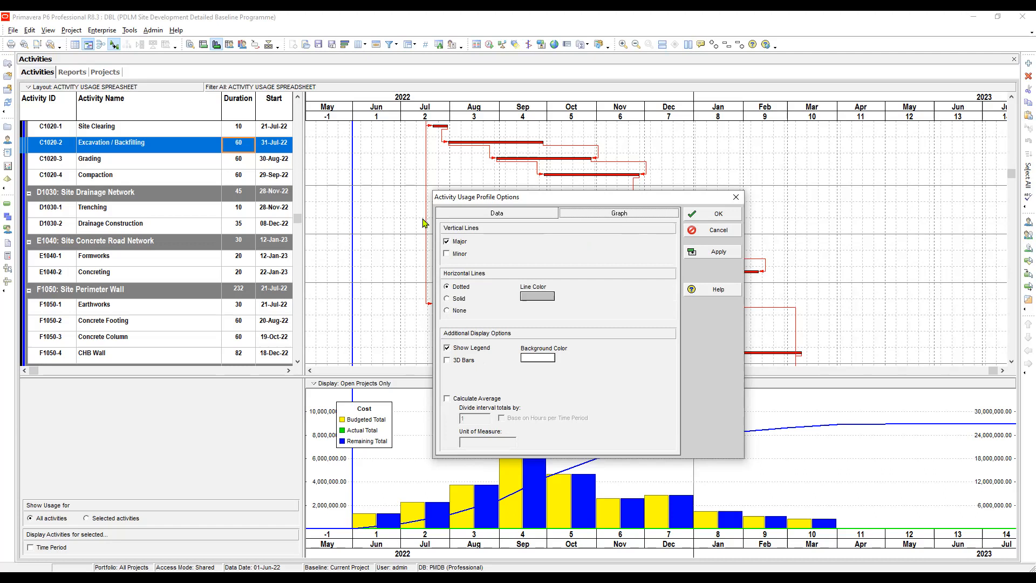
pyautogui.click(447, 254)
pyautogui.hotkey('alt', 'a')
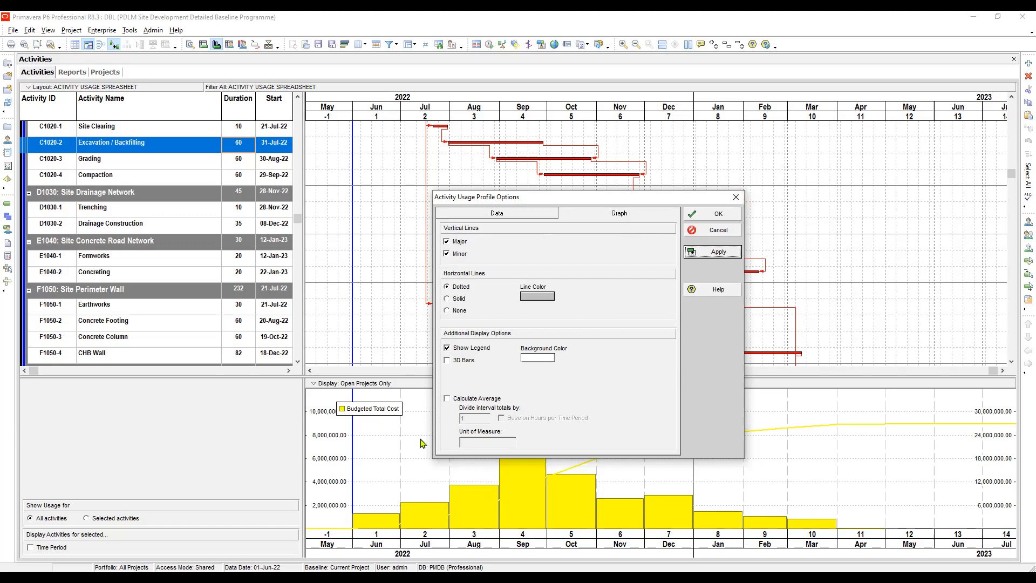
# - Change the Budgeted bar and curve color to green and confirm the profile options
pyautogui.click(497, 214)
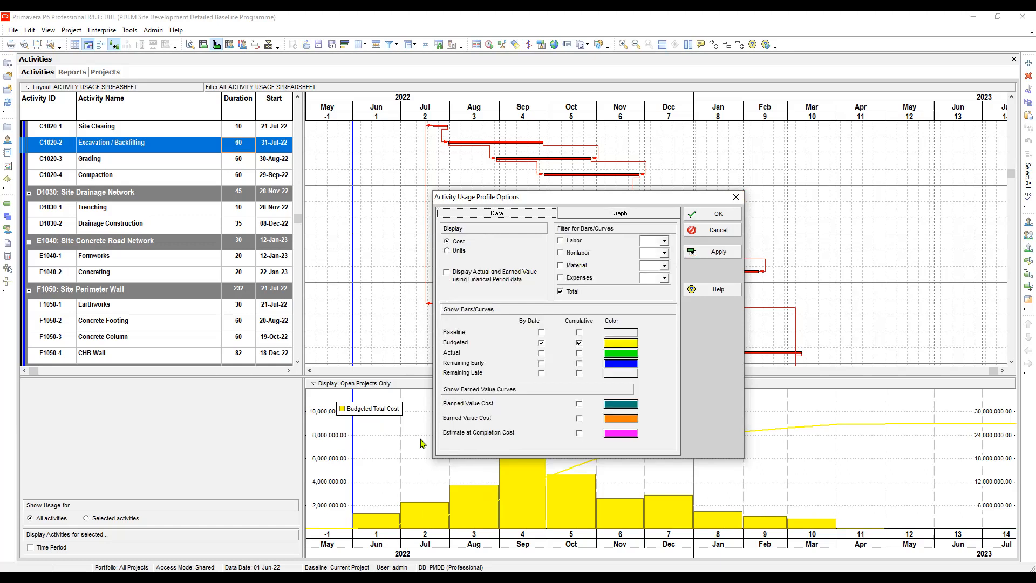
pyautogui.click(621, 342)
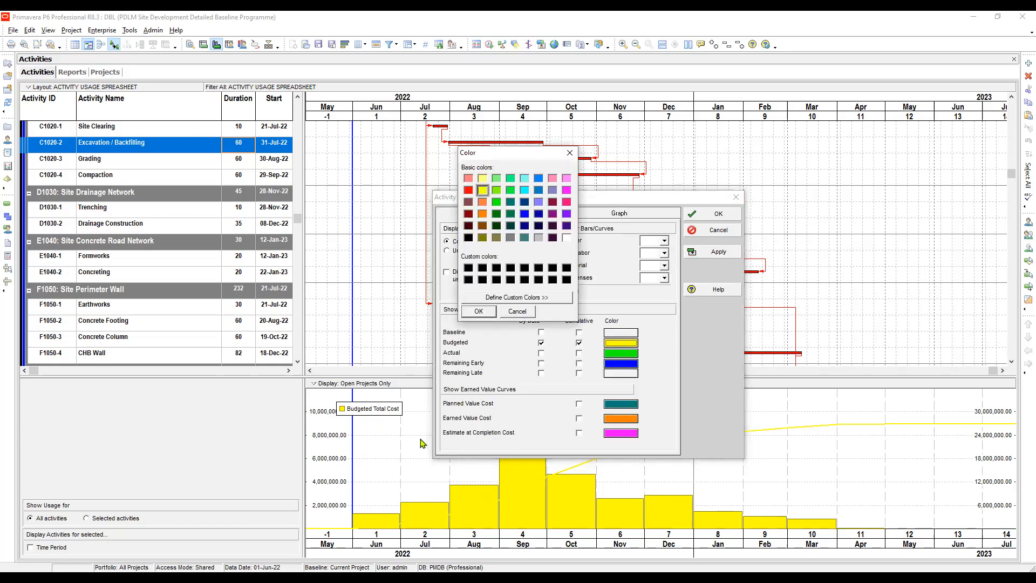
pyautogui.click(510, 179)
pyautogui.click(478, 312)
pyautogui.click(712, 252)
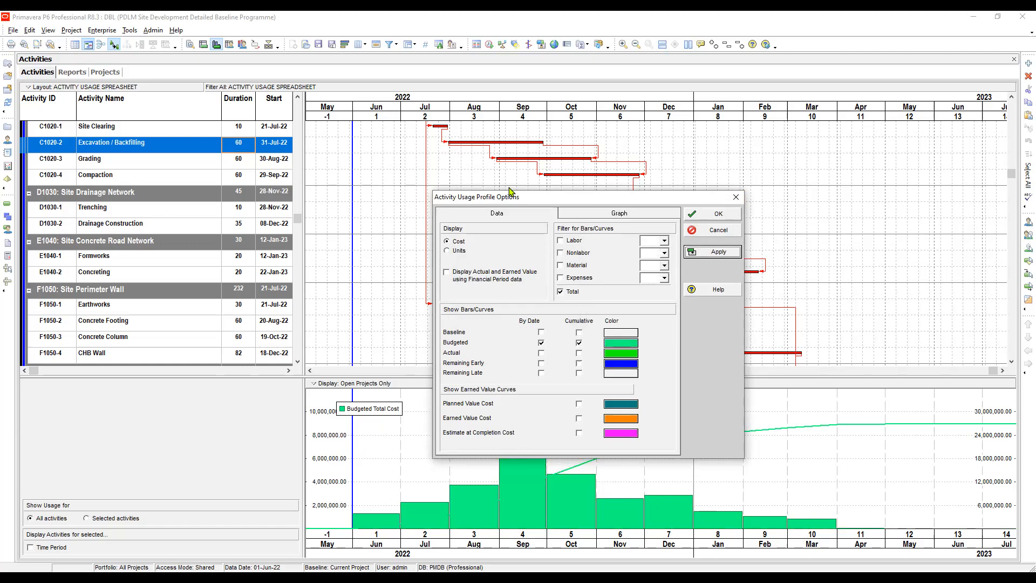
pyautogui.click(712, 214)
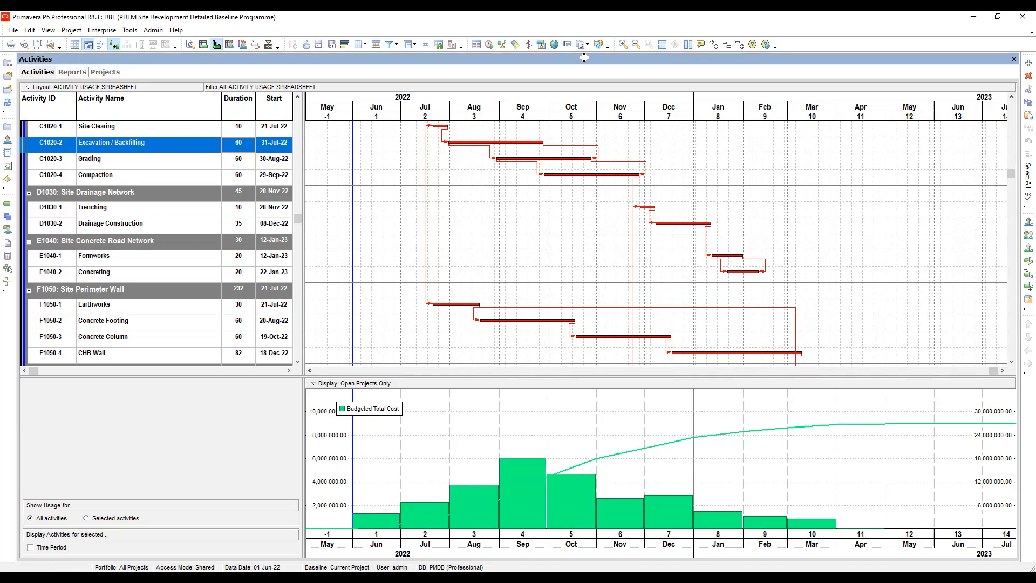
# - Enlarge the profile chart to fill the window, stretch its timescale to span May 2022 to March 2023, and save the layout
pyautogui.moveTo(584, 58); pyautogui.dragTo(560, 192)
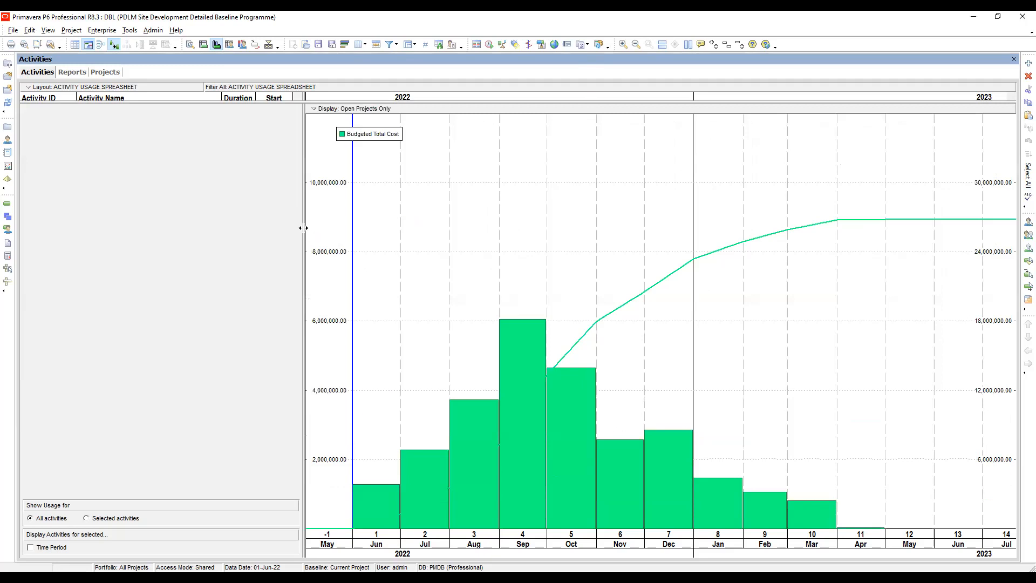
pyautogui.moveTo(303, 227); pyautogui.dragTo(35, 232)
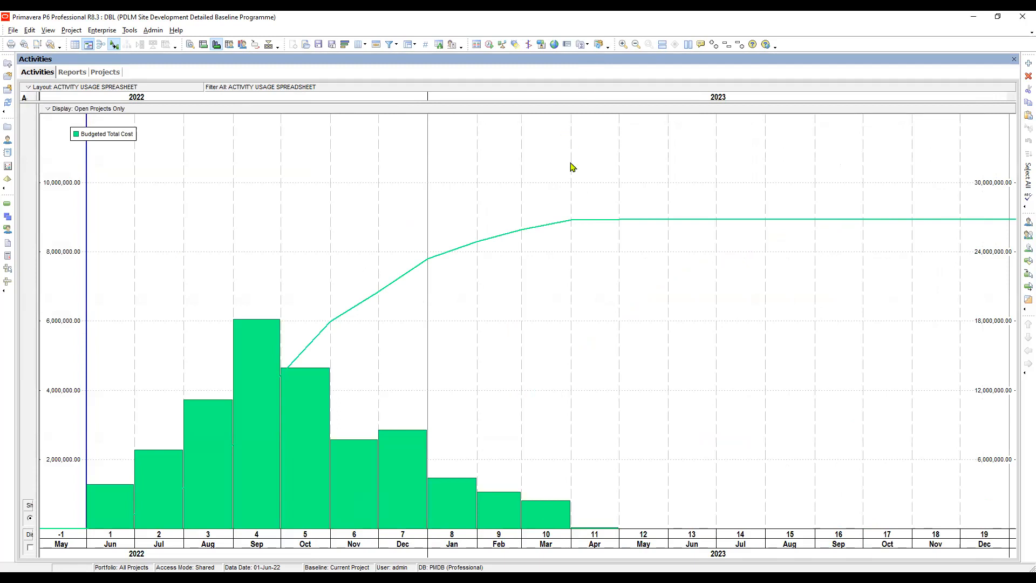
pyautogui.scroll(8, 571, 163)
pyautogui.moveTo(571, 163); pyautogui.dragTo(583, 164)
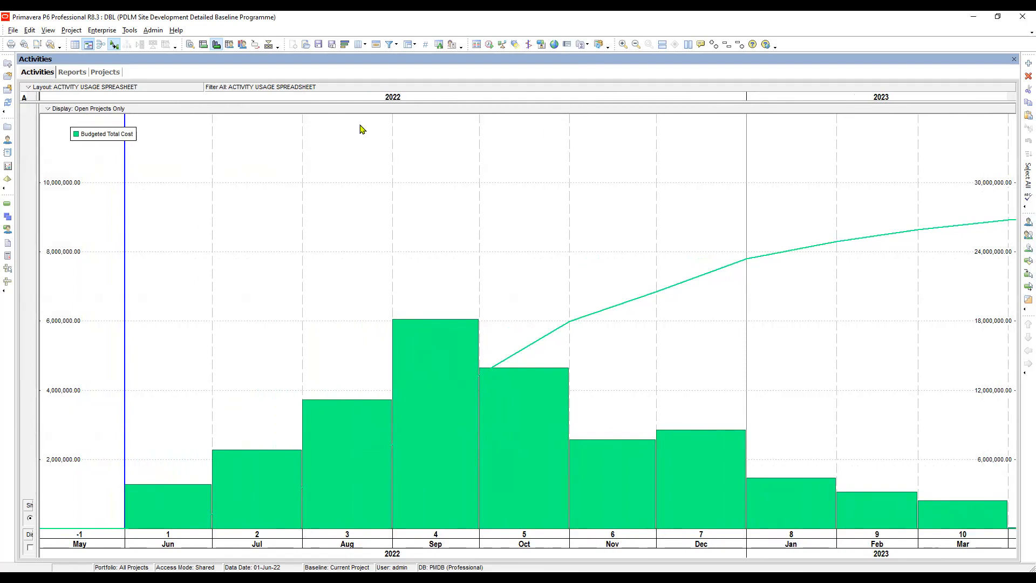
pyautogui.click(319, 45)
# - Preview the printed profile, examine the layout name placeholder in the page header, and close the preview
pyautogui.click(24, 45)
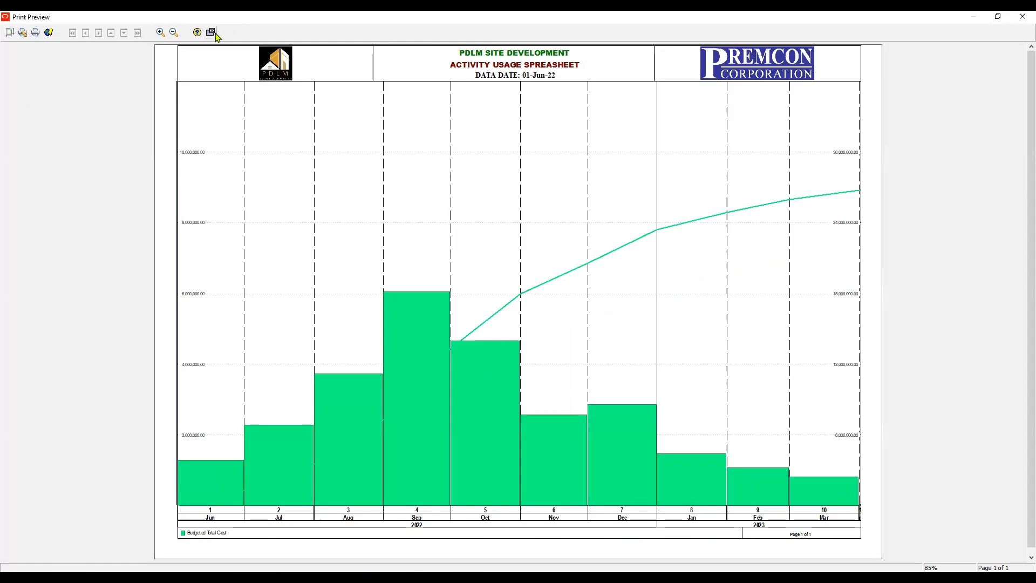
pyautogui.click(9, 34)
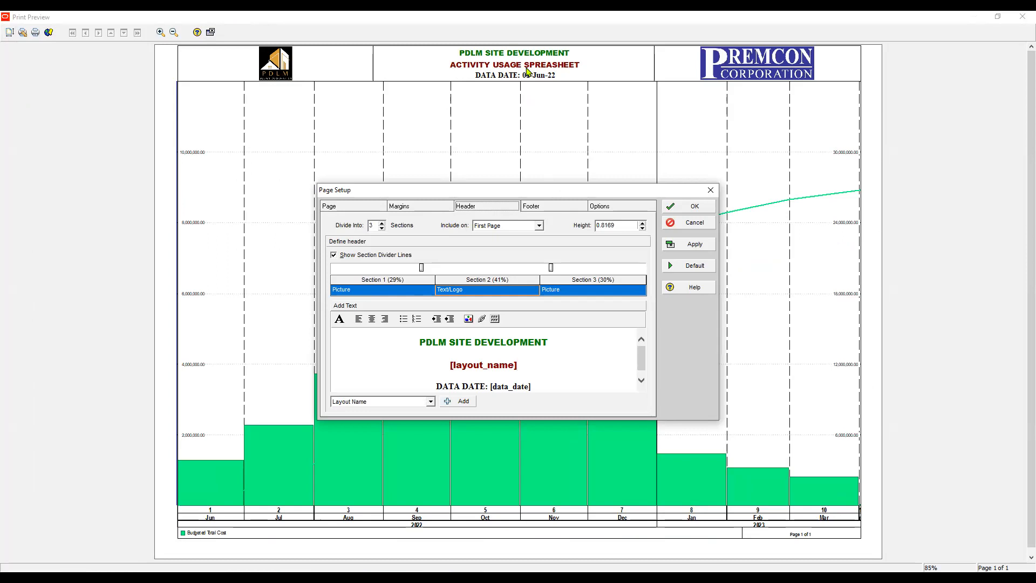
pyautogui.moveTo(451, 366); pyautogui.dragTo(518, 366)
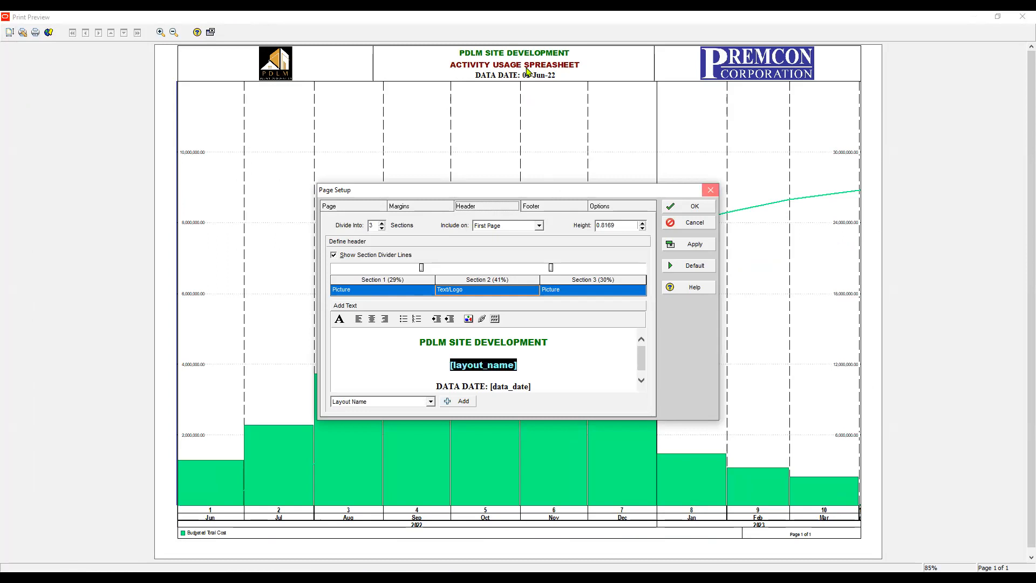
pyautogui.click(710, 190)
pyautogui.click(211, 33)
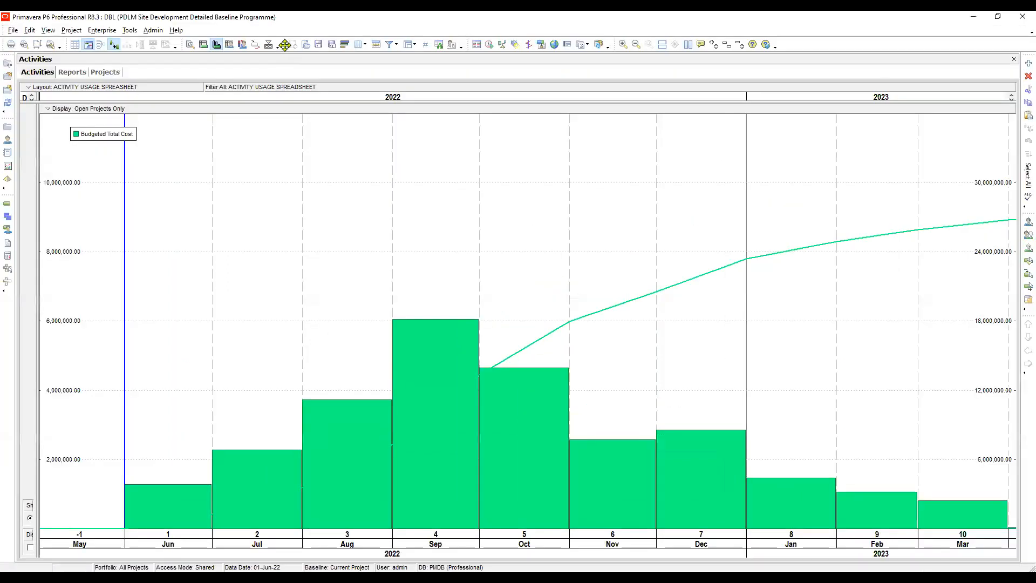
# - Save the changes to the current layout, and check the project's existing layouts in the Open Layout list without opening one
pyautogui.click(305, 46)
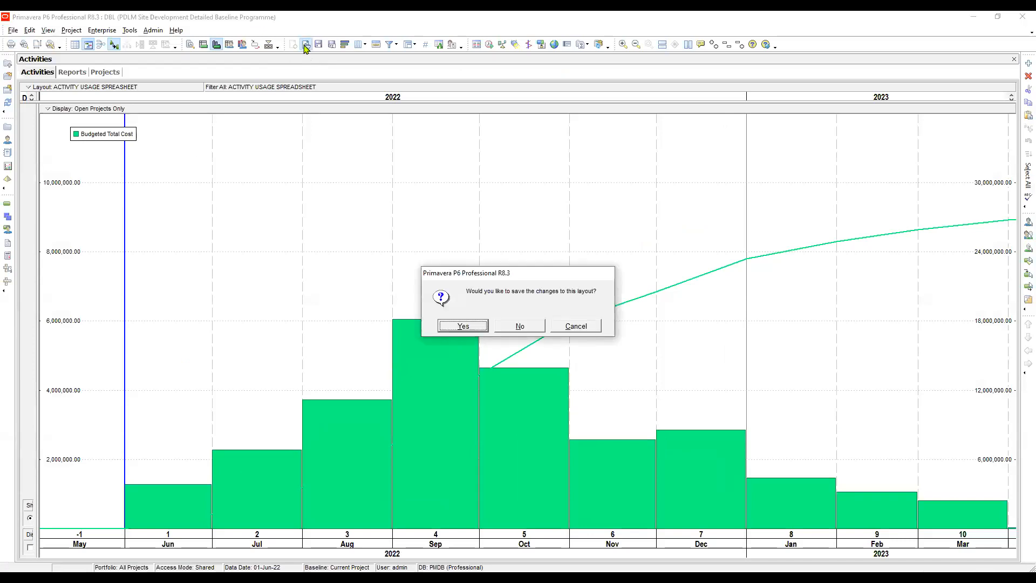
pyautogui.press('Return')
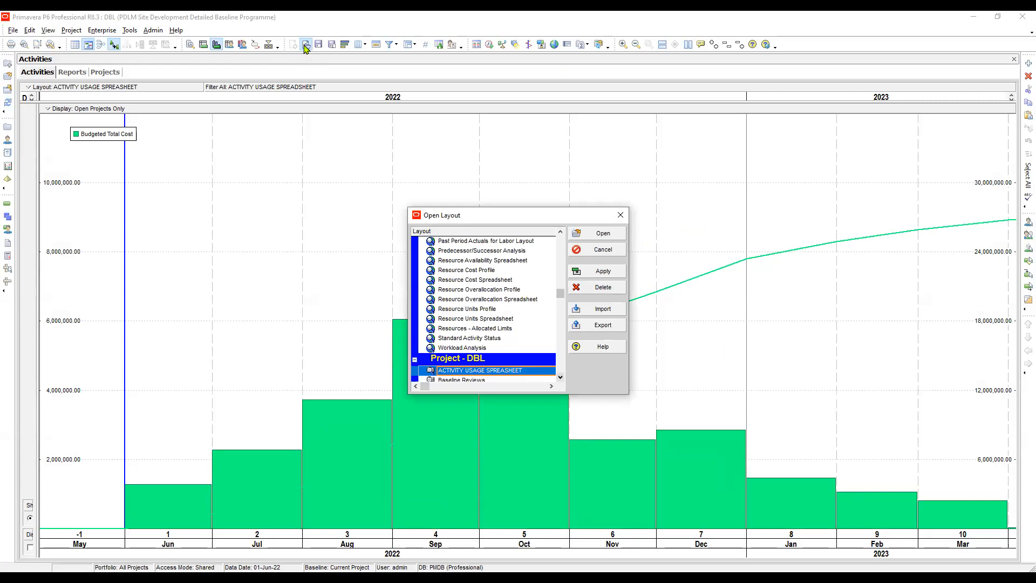
pyautogui.click(560, 377)
pyautogui.click(620, 215)
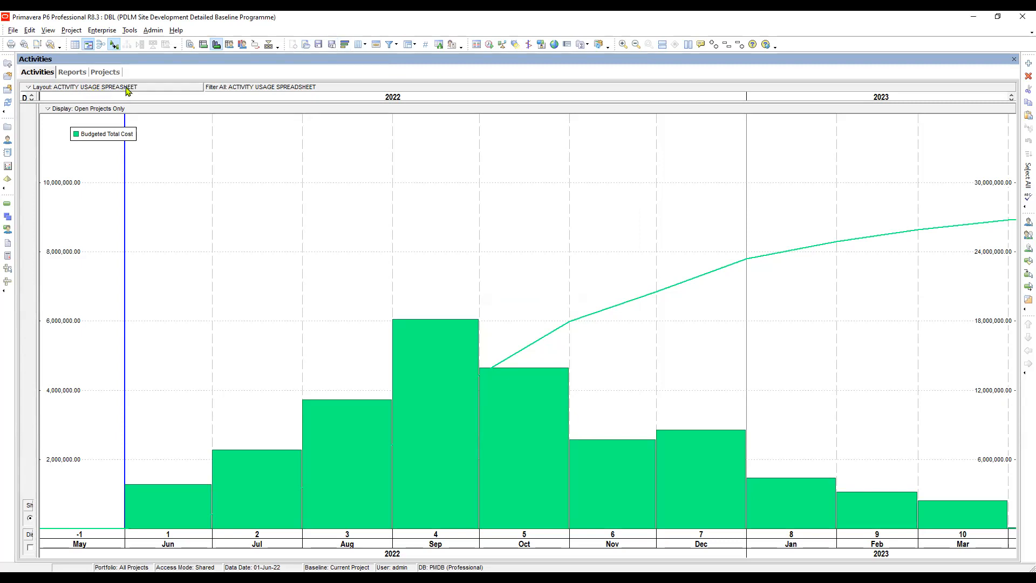
# - Begin saving the layout as a separate copy and make it available to the project
pyautogui.click(332, 45)
pyautogui.click(500, 254)
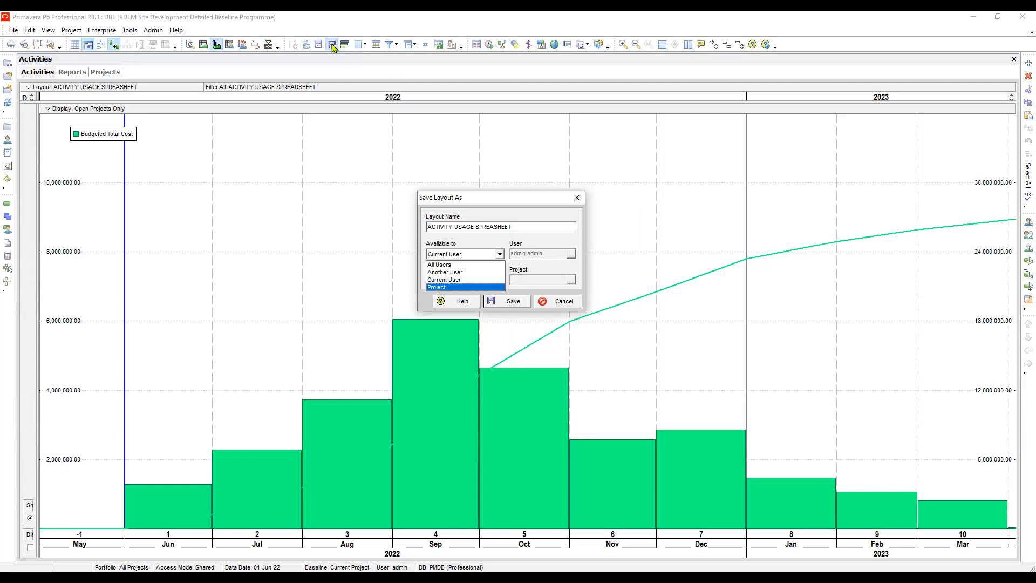
pyautogui.press('Return')
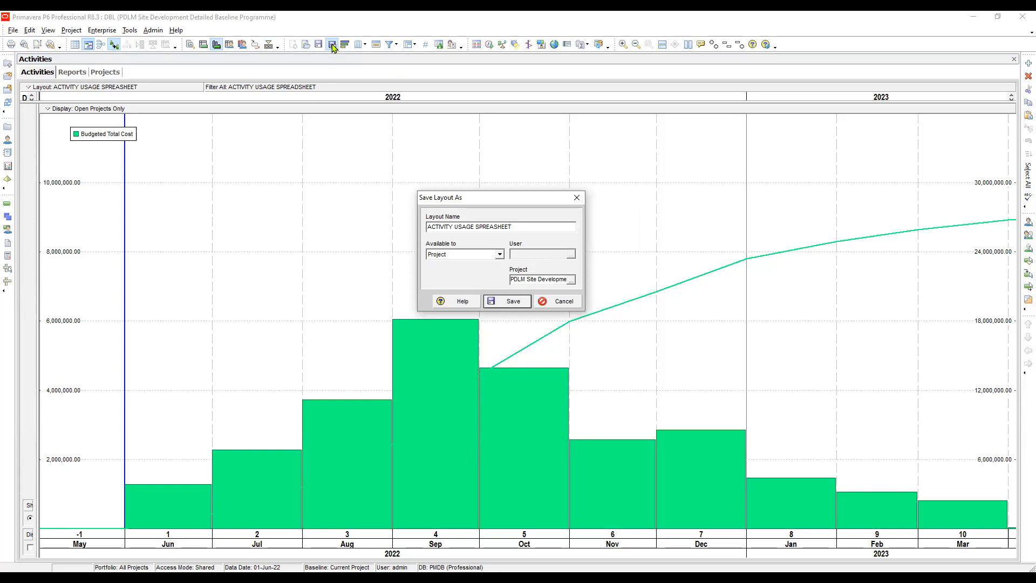
# - Name the layout copy ACTIVITY USAGE PROFILE and save it
pyautogui.moveTo(512, 227); pyautogui.dragTo(474, 227)
pyautogui.press('BackSpace')
pyautogui.write('profi')
pyautogui.press('BackSpace')
pyautogui.press('BackSpace')
pyautogui.press('BackSpace')
pyautogui.press('BackSpace')
pyautogui.press('BackSpace')
pyautogui.press('BackSpace')
pyautogui.write('PROFIL')
pyautogui.press('Return')
pyautogui.click(507, 302)
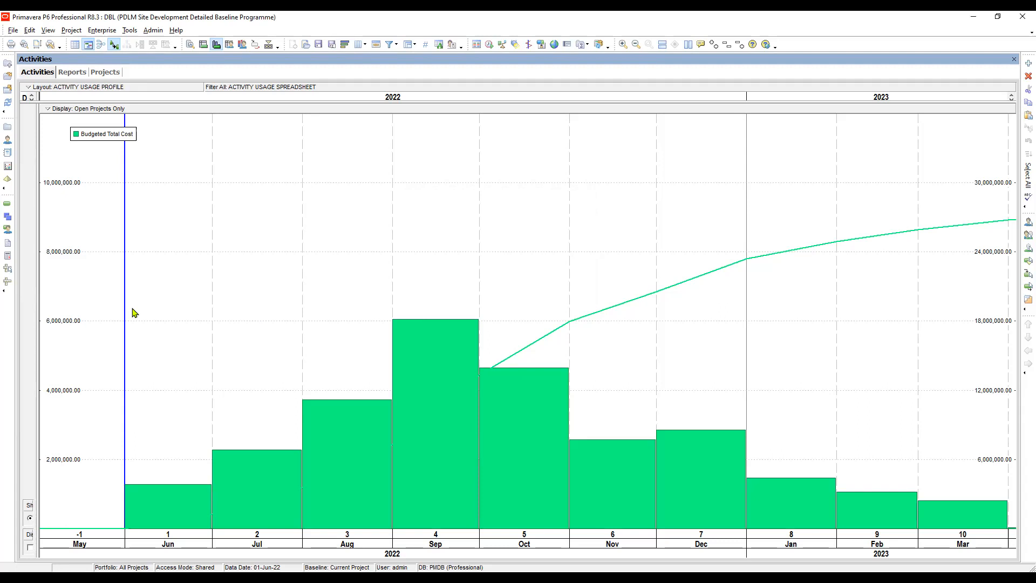
# - Preview the printed Activity Usage Profile and send all pages to Microsoft Print to PDF
pyautogui.click(23, 45)
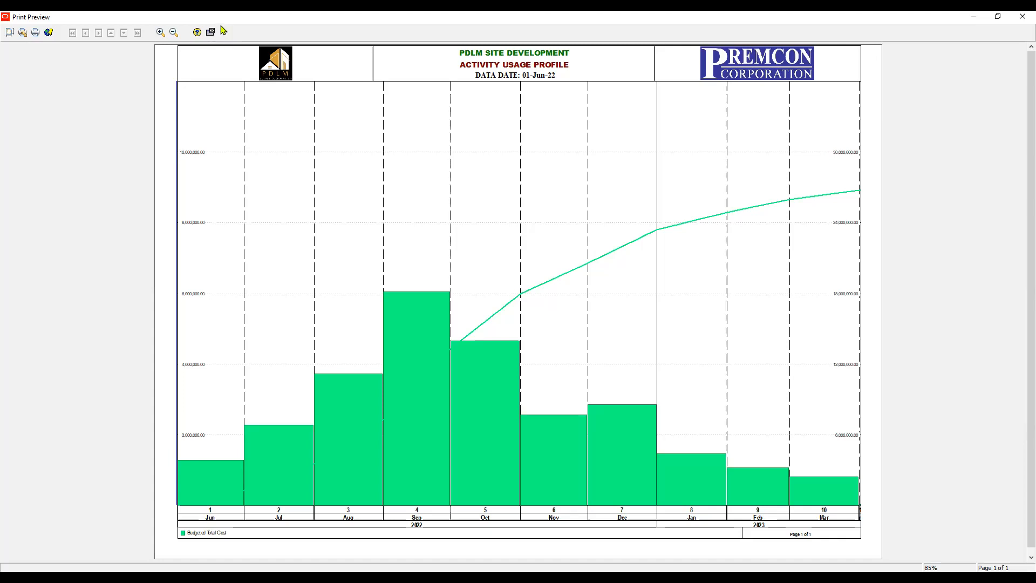
pyautogui.click(35, 33)
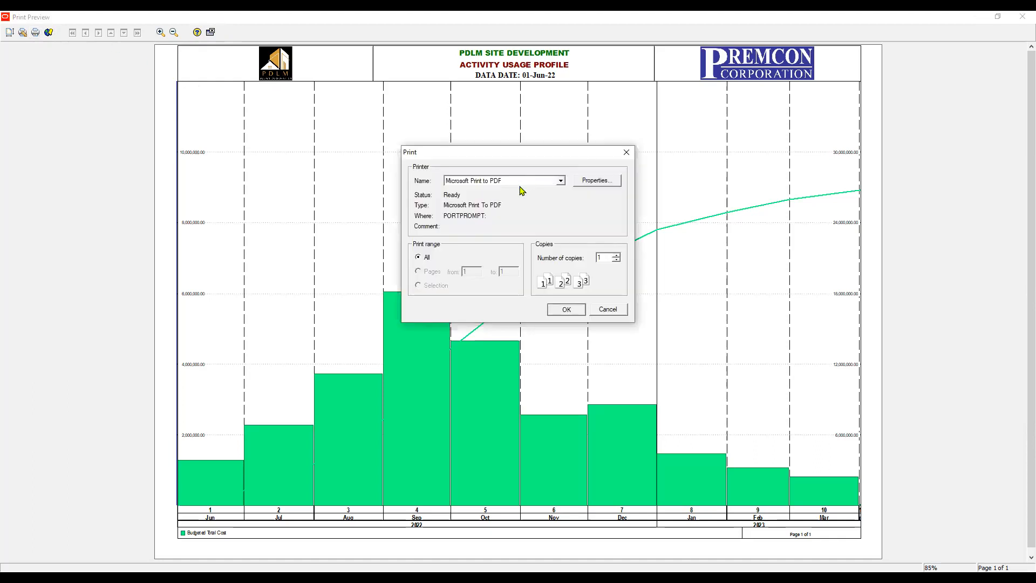
pyautogui.press('Escape')
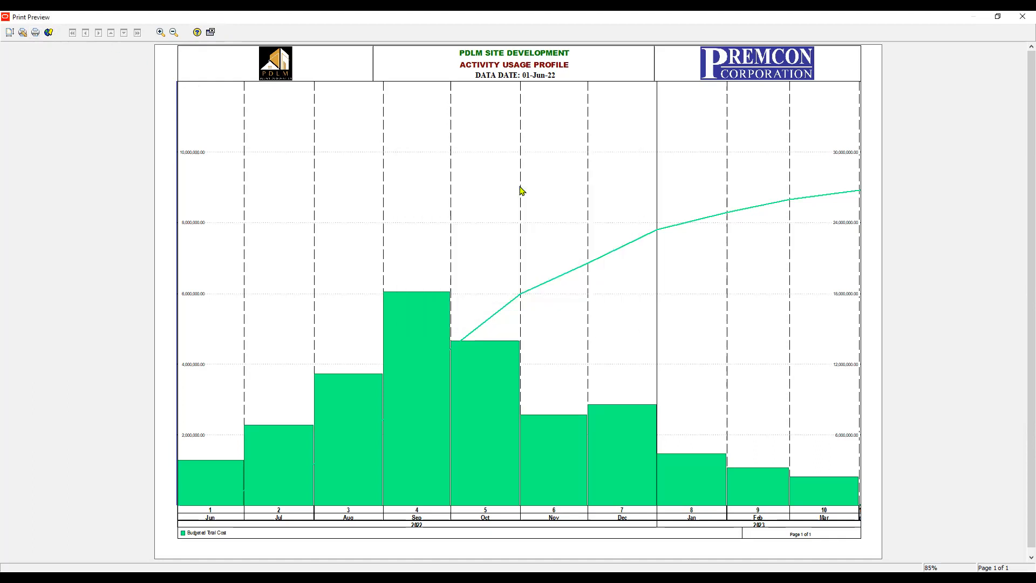
# - Save the PDF output as PRIMAVERA P6 ACTIVITY USAGE PROFILE in the Detailed Baseline Programme Report Layouts folder
pyautogui.click(198, 116)
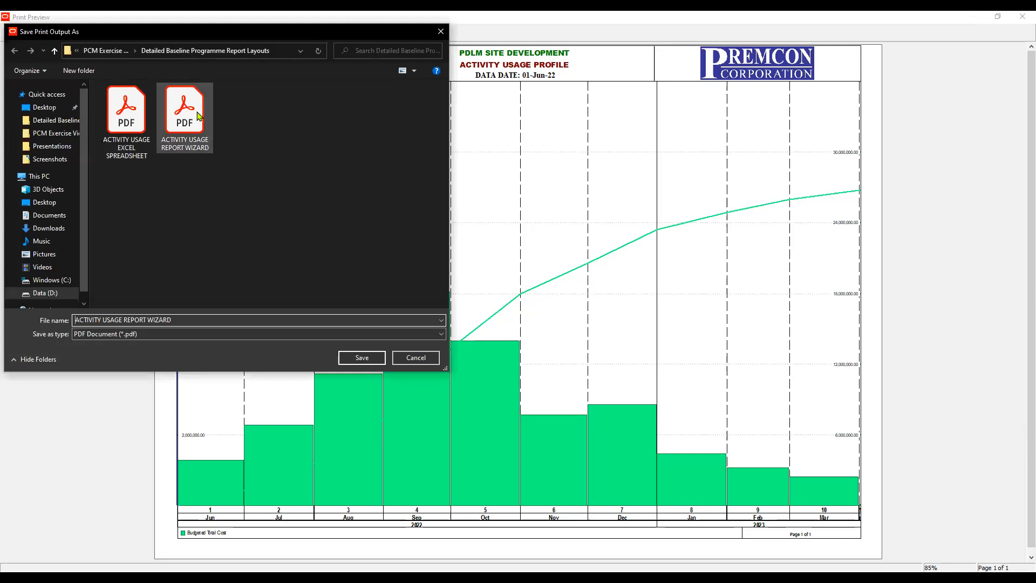
pyautogui.click(120, 319)
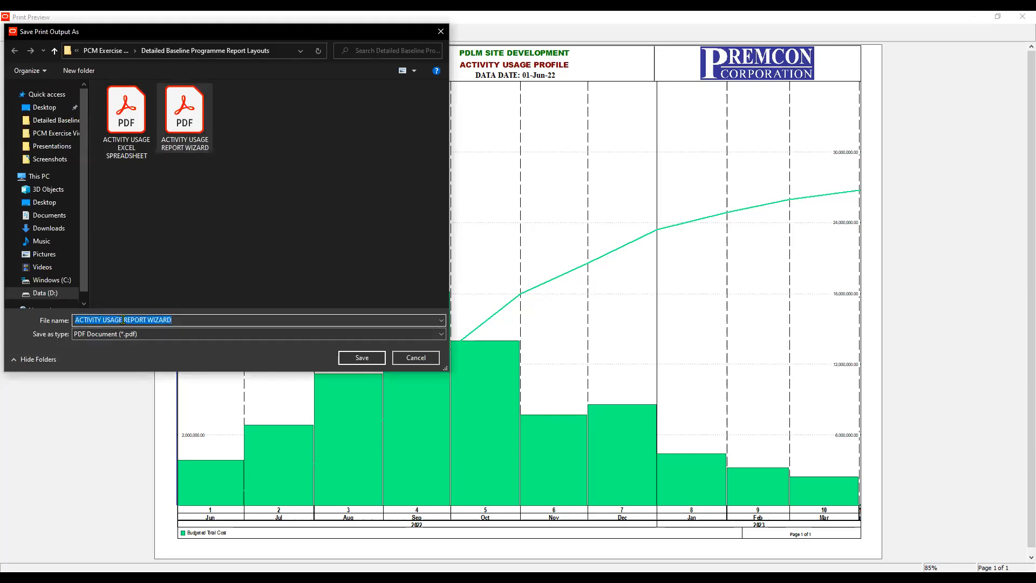
pyautogui.moveTo(123, 319); pyautogui.dragTo(191, 310)
pyautogui.write('PROFILE')
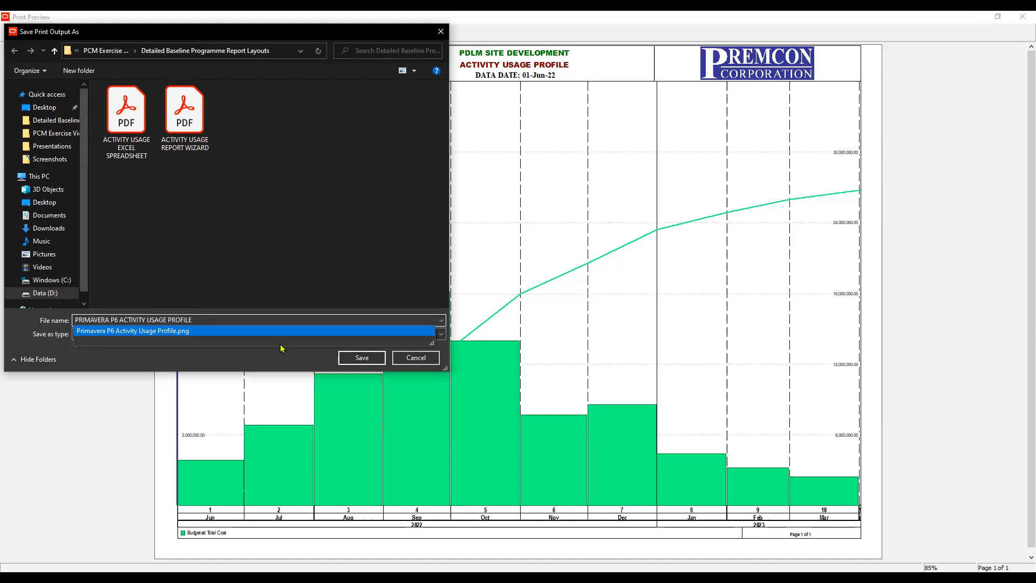
pyautogui.click(369, 361)
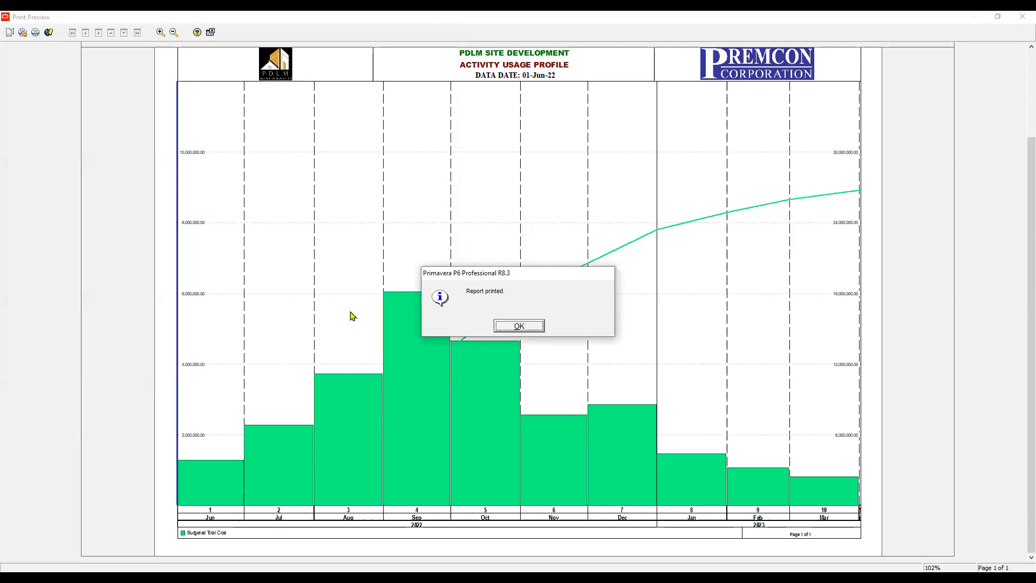
pyautogui.press('Return')
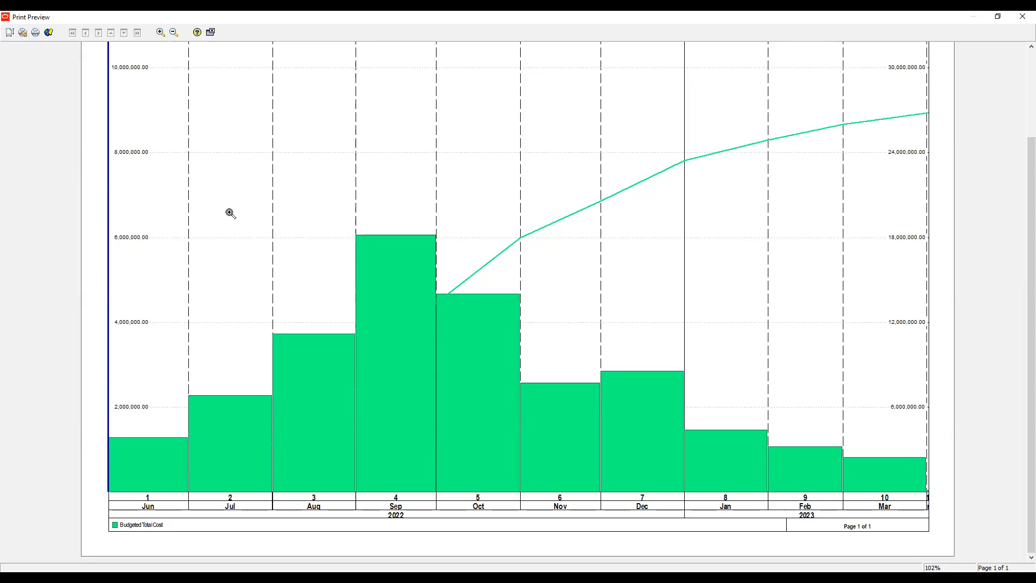
# - View the whole printed page at reduced zoom, close the print preview, and save the layout
pyautogui.click(174, 32)
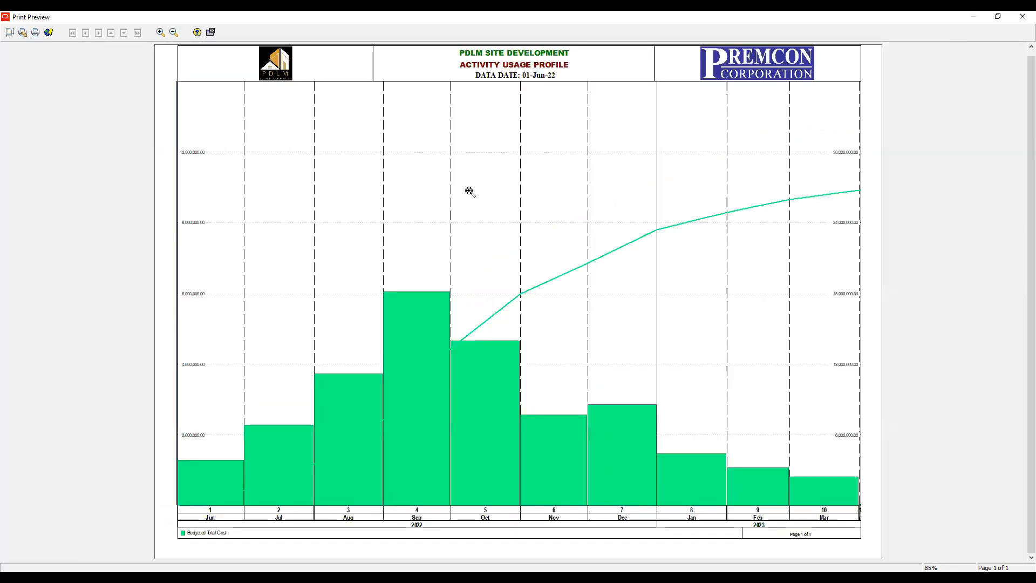
pyautogui.click(211, 33)
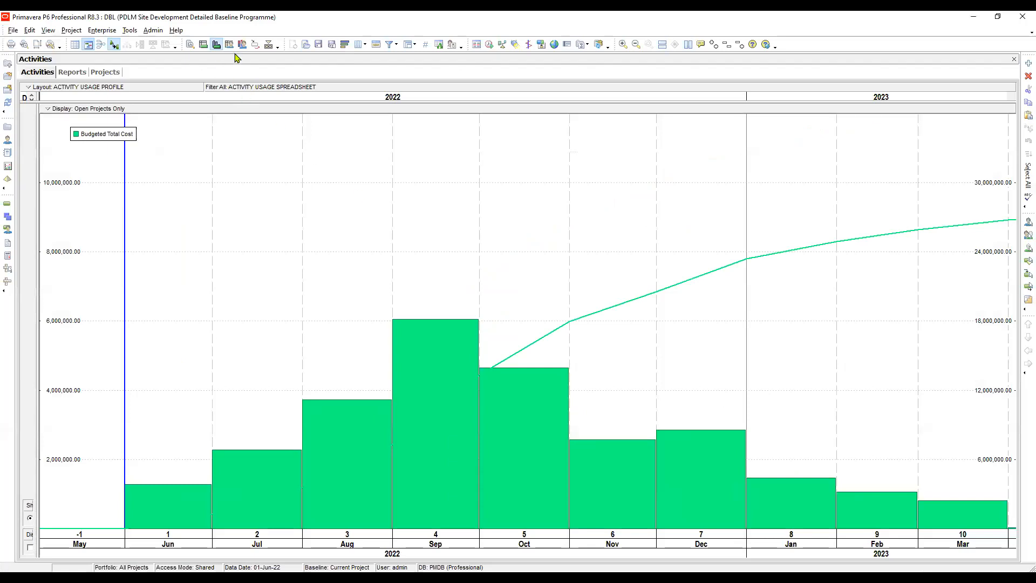
pyautogui.click(319, 44)
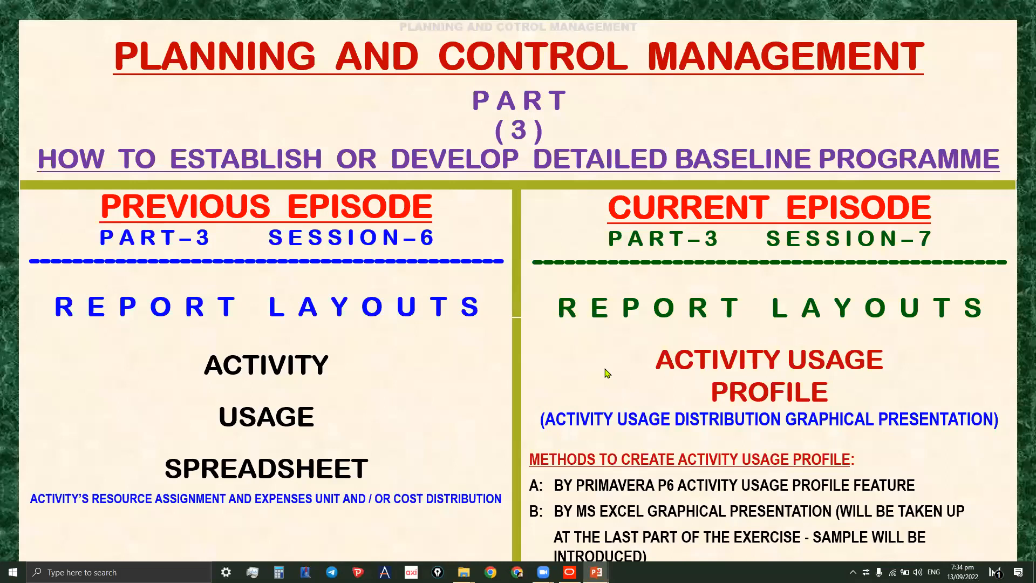
pyautogui.click(608, 372)
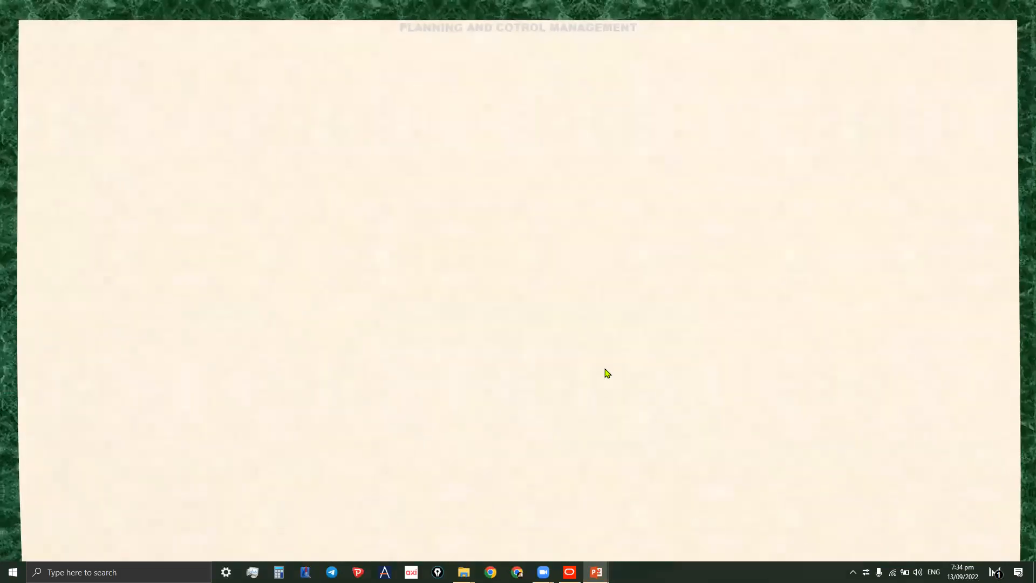